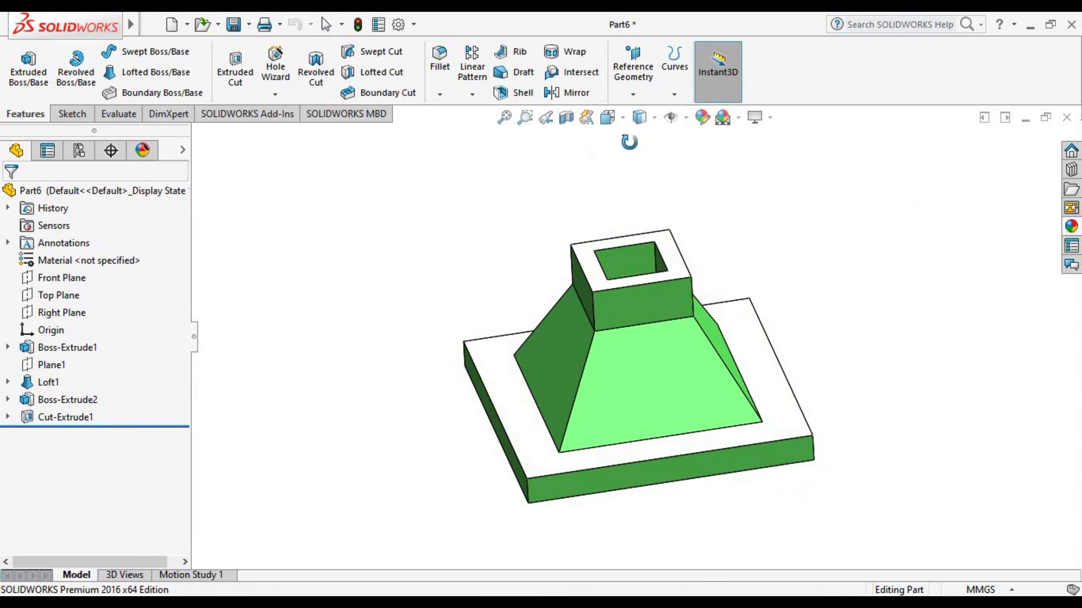
pyautogui.click(611, 118)
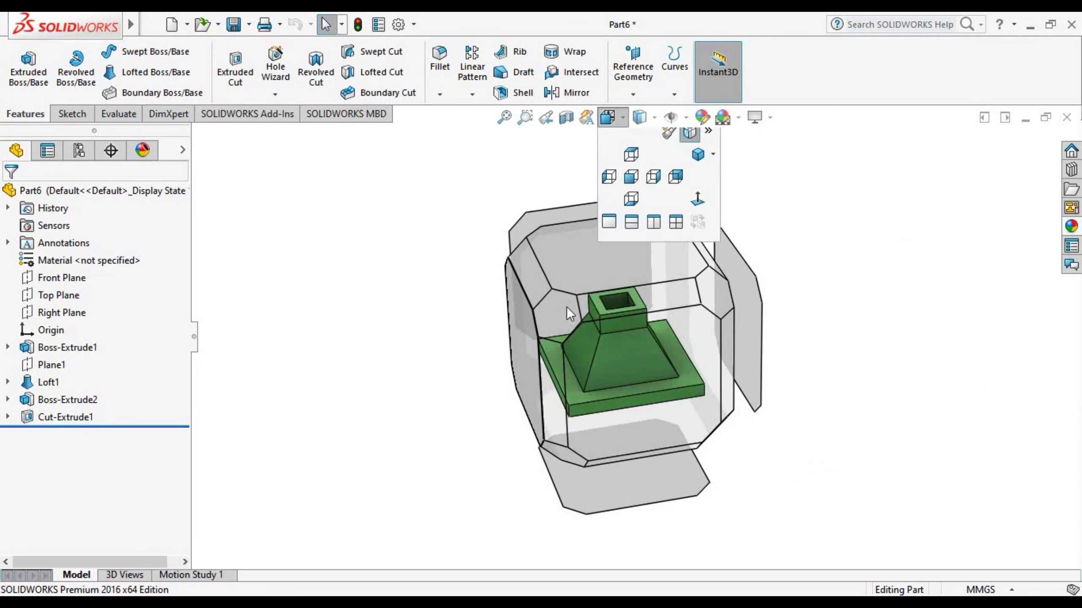
pyautogui.click(566, 306)
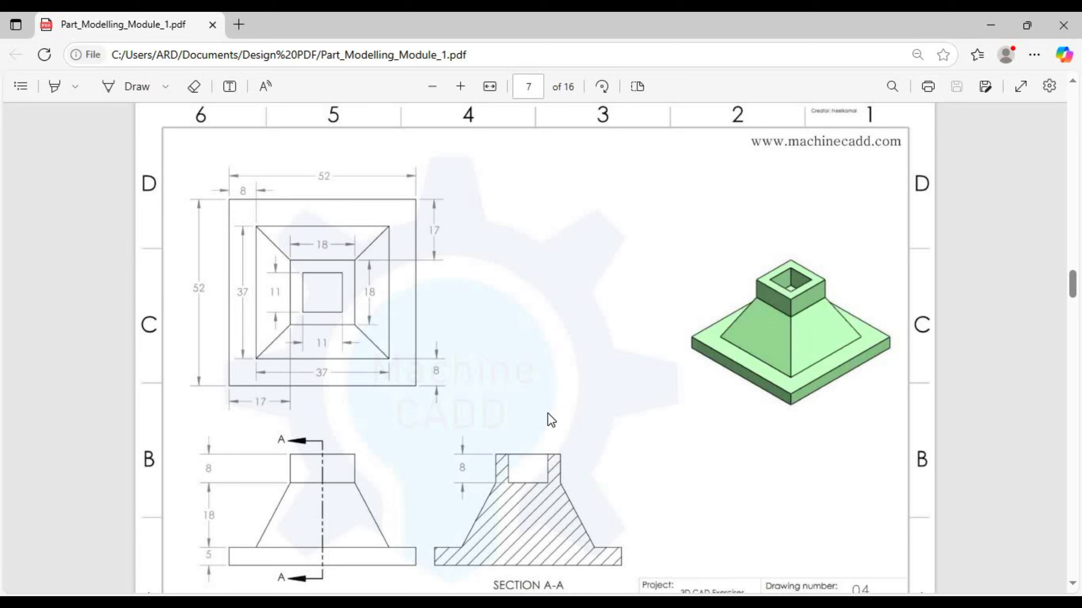
# - Switch from the PDF drawing to SOLIDWORKS and create a new part document
pyautogui.click(978, 22)
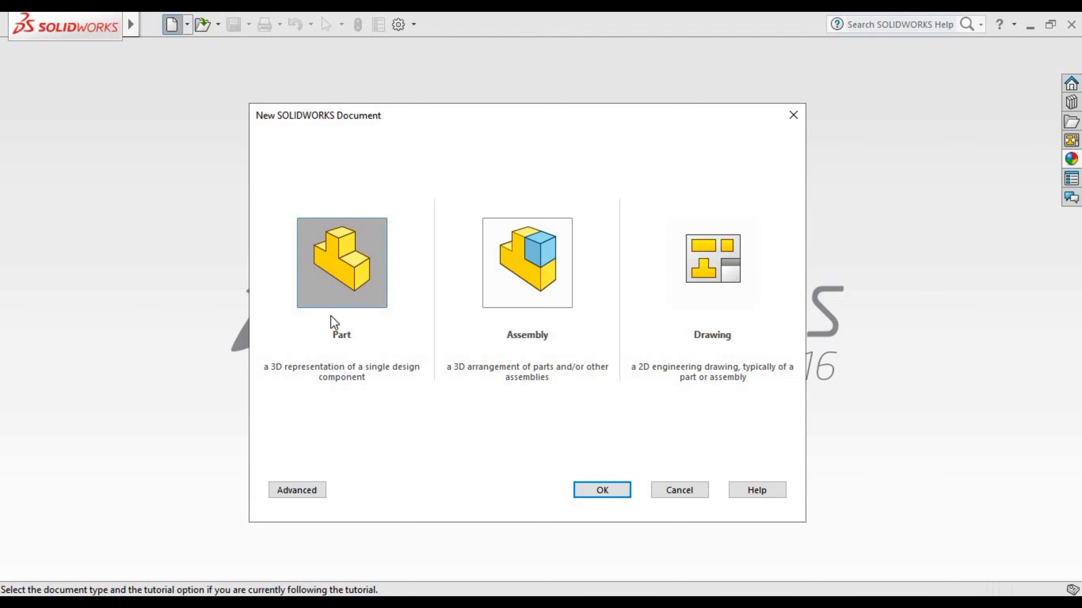
pyautogui.click(613, 488)
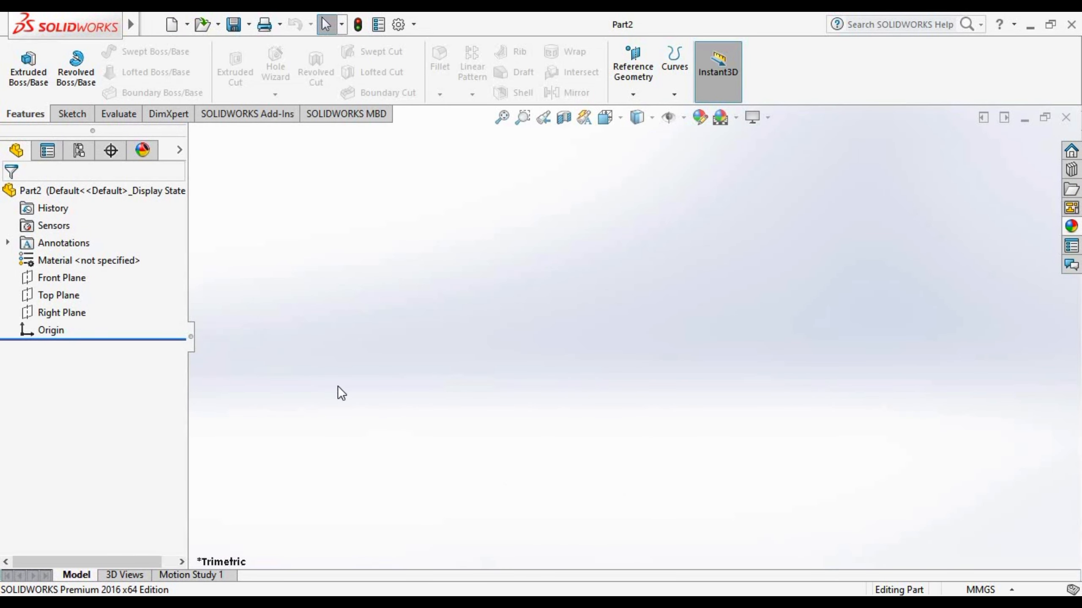
# - Sketch a center rectangle about 99 mm wide on the Top Plane, centred on the origin
pyautogui.click(75, 118)
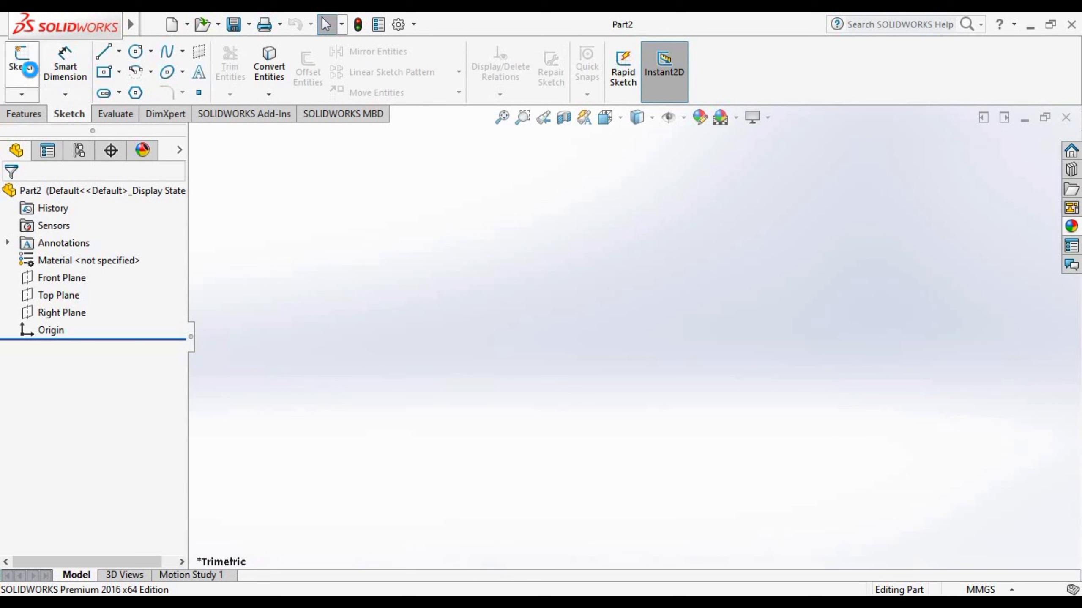
pyautogui.click(30, 69)
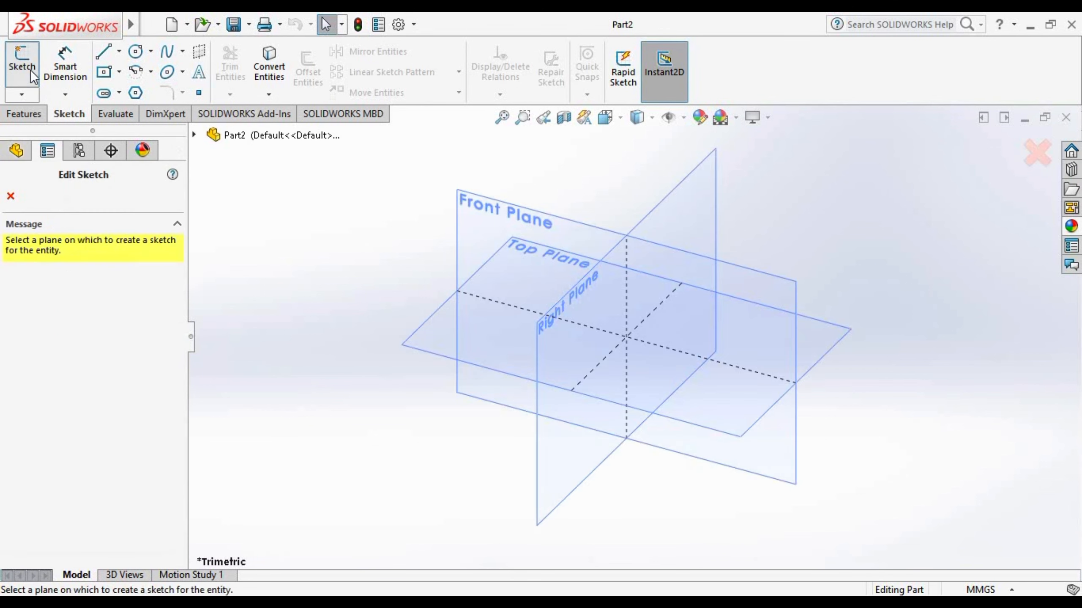
pyautogui.click(499, 341)
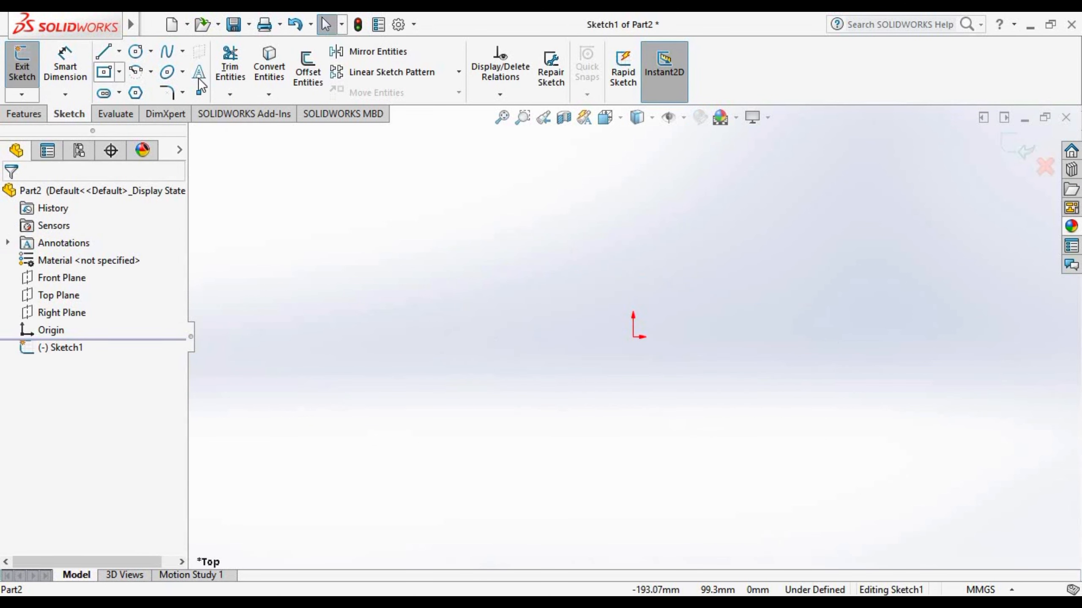
pyautogui.click(103, 71)
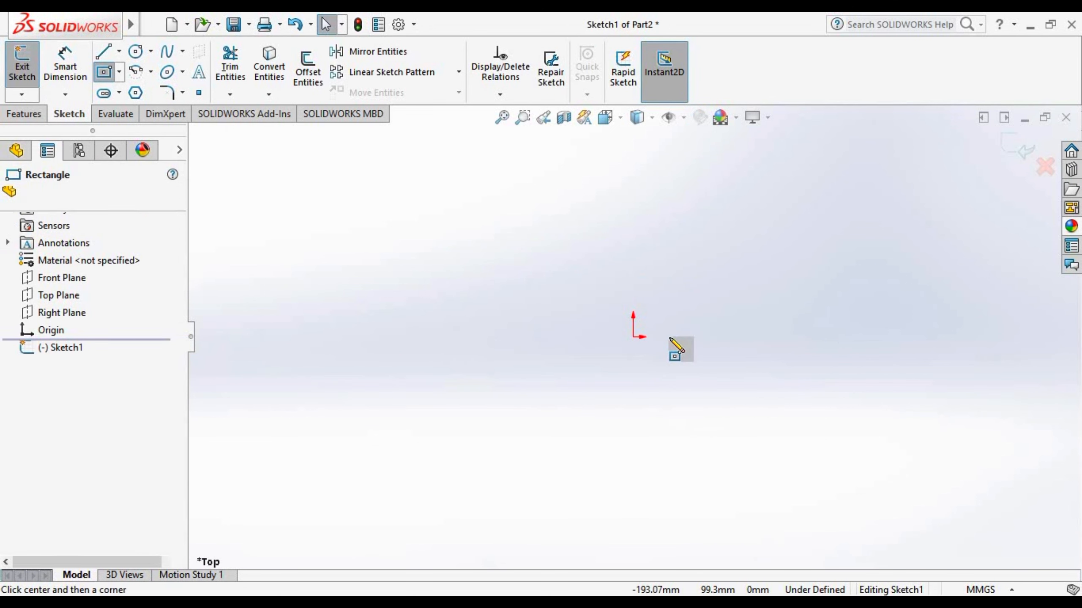
pyautogui.click(634, 337)
pyautogui.click(738, 431)
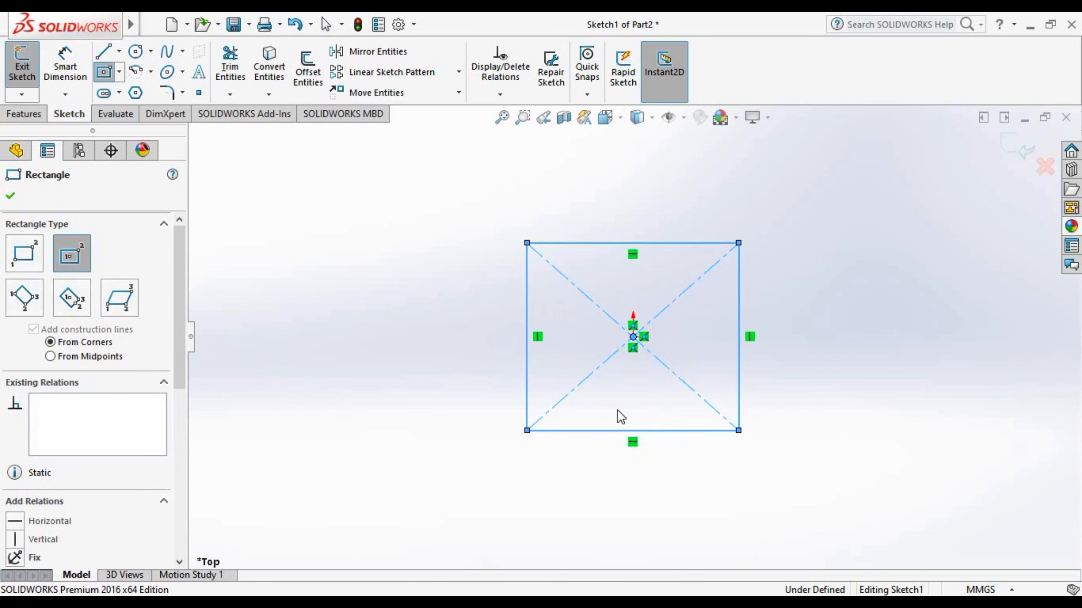
pyautogui.press('Escape')
# - Dimension the rectangle's upper and left sides at 52 mm each
pyautogui.click(72, 69)
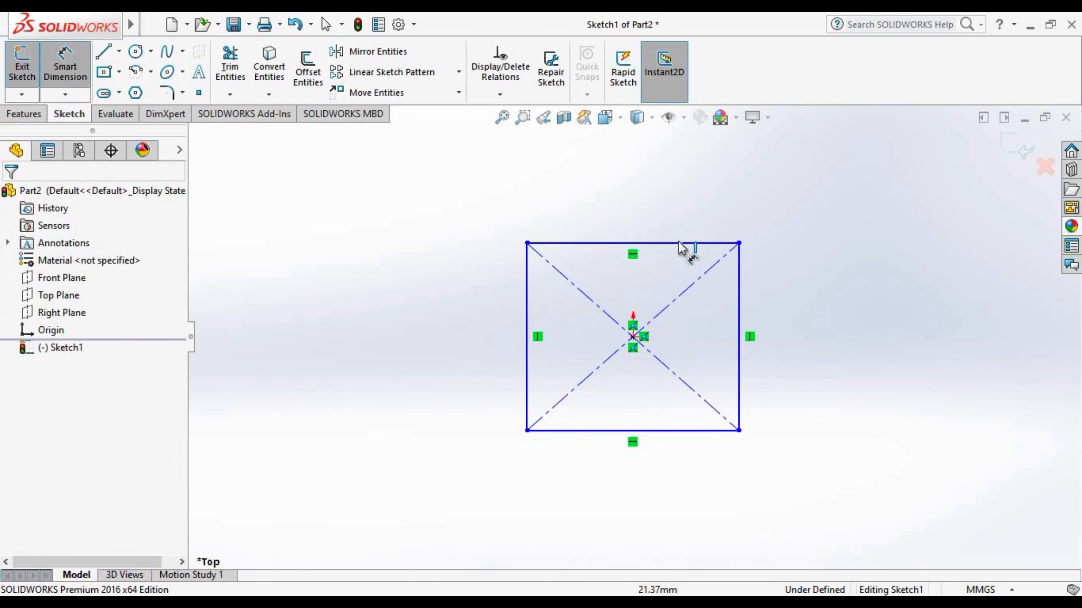
pyautogui.click(660, 243)
pyautogui.click(650, 218)
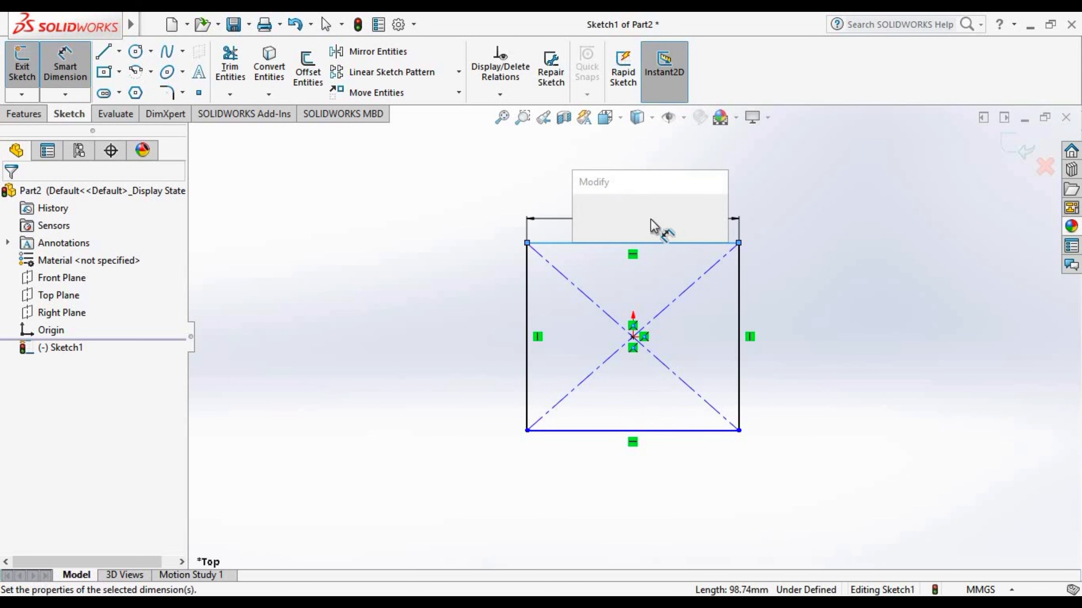
pyautogui.write('52')
pyautogui.press('Return')
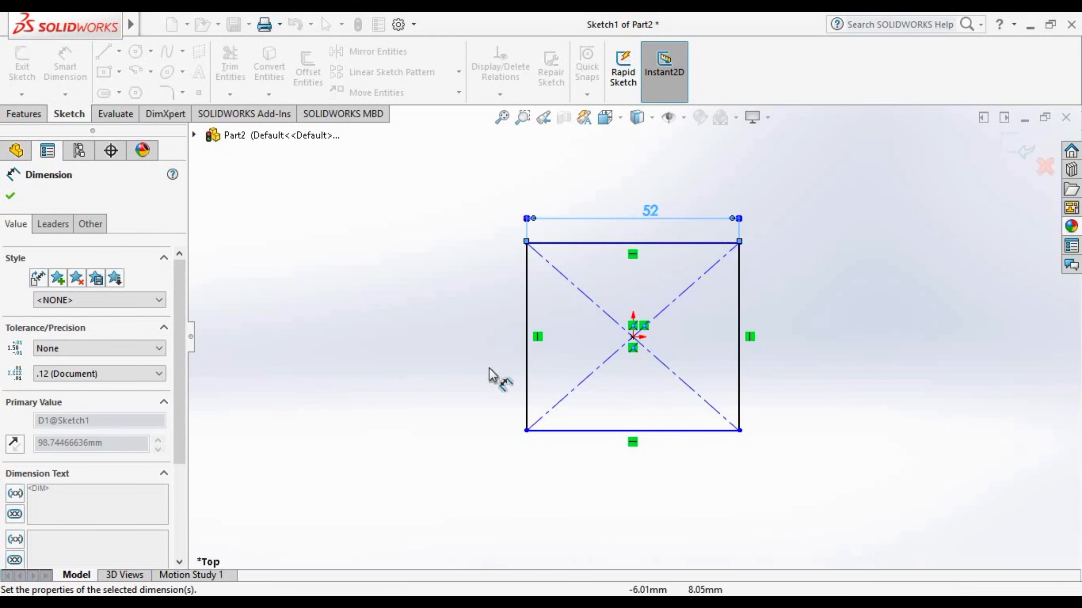
pyautogui.click(513, 379)
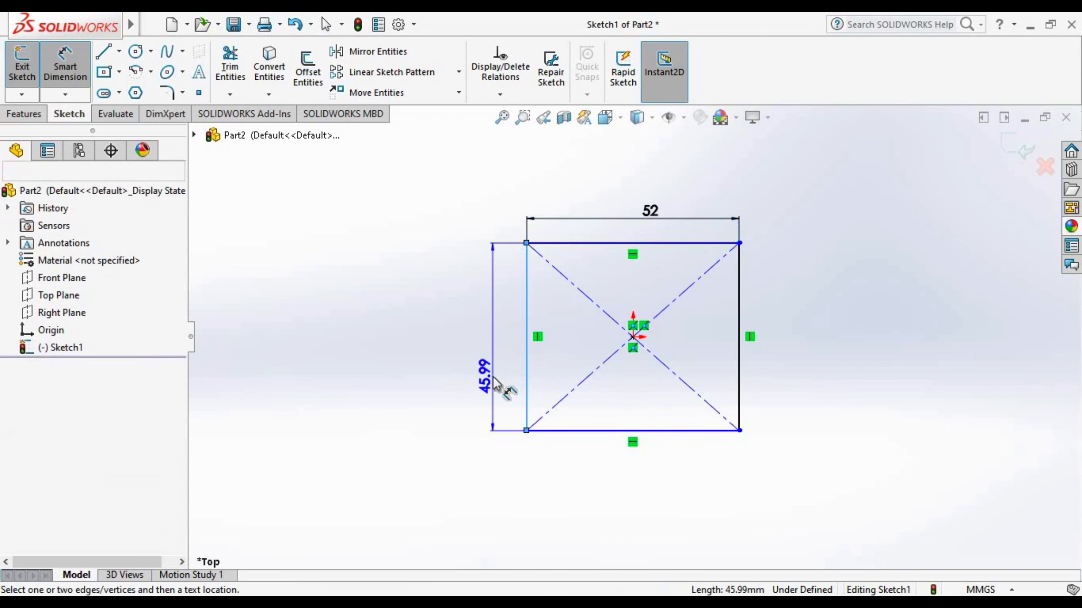
pyautogui.click(493, 376)
pyautogui.write('52')
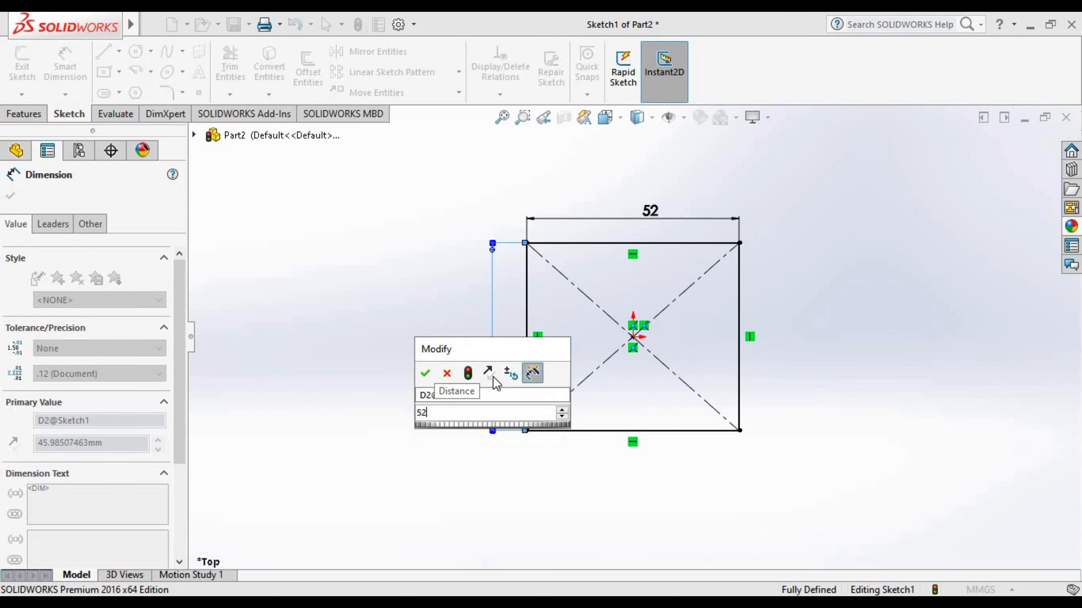
pyautogui.press('Return')
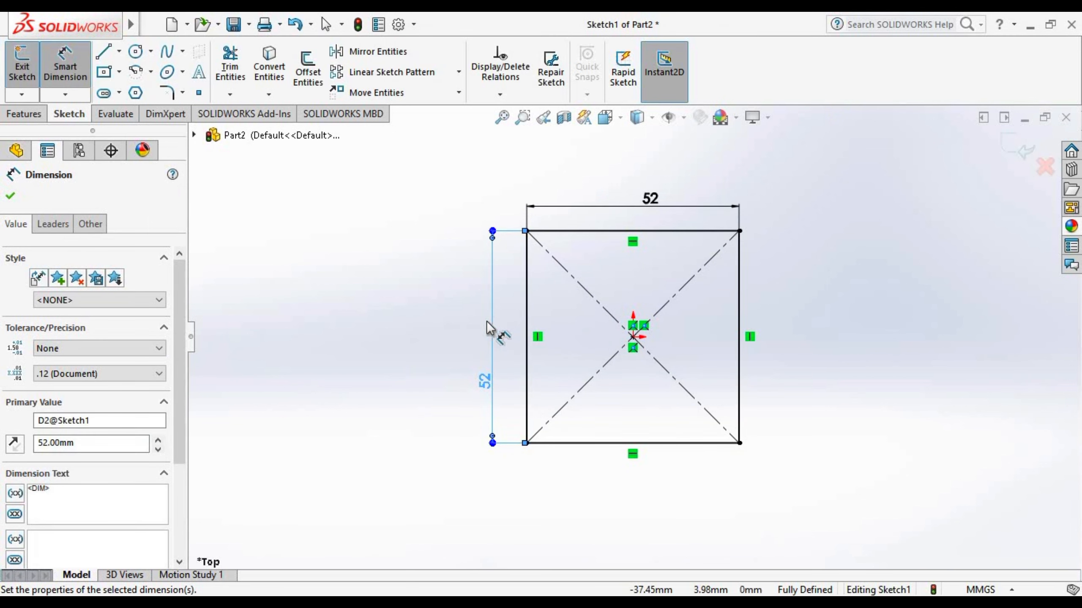
# - Extrude the square profile 5 mm as a blind boss to form the base plate
pyautogui.click(26, 113)
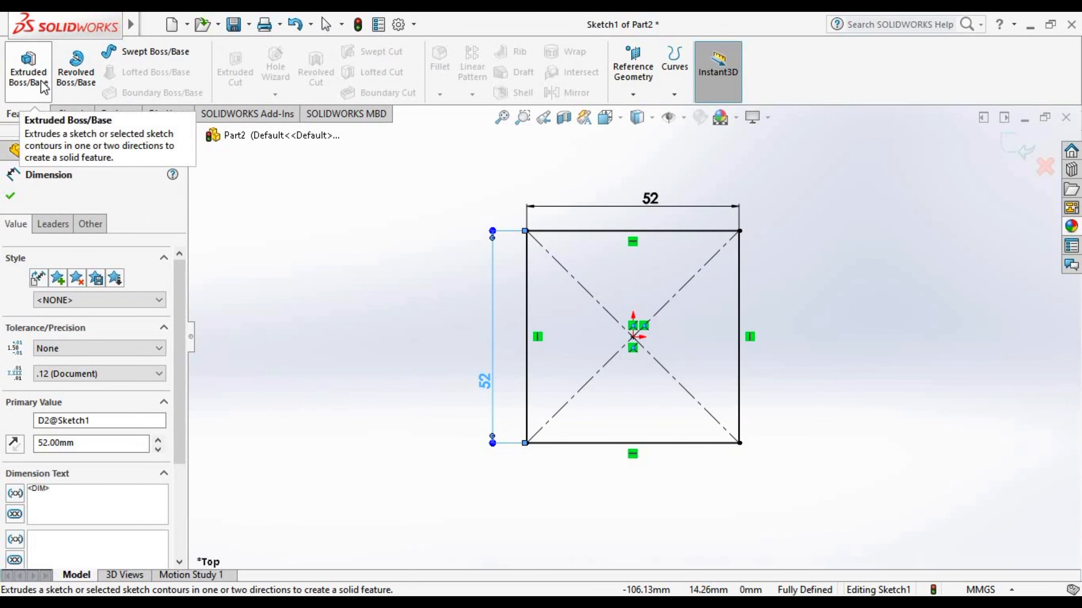
pyautogui.click(42, 85)
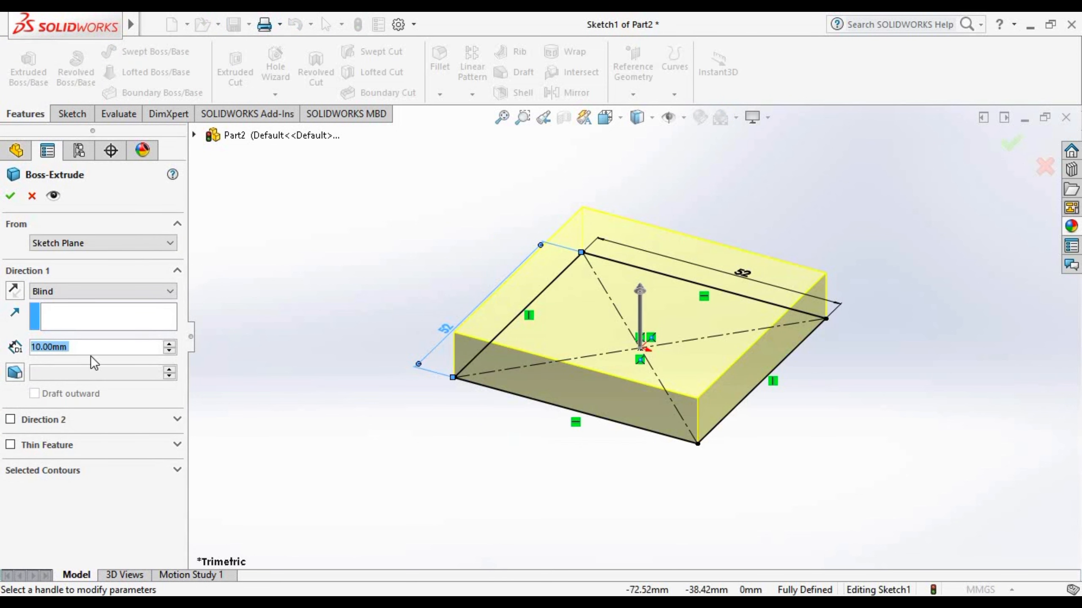
pyautogui.write('5')
pyautogui.press('Return')
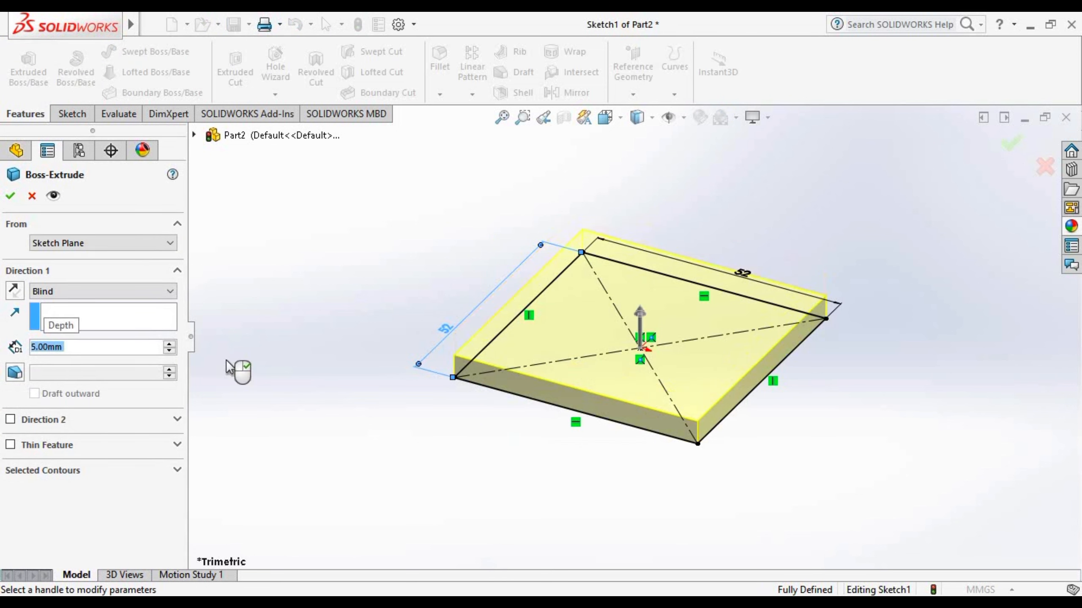
pyautogui.click(9, 196)
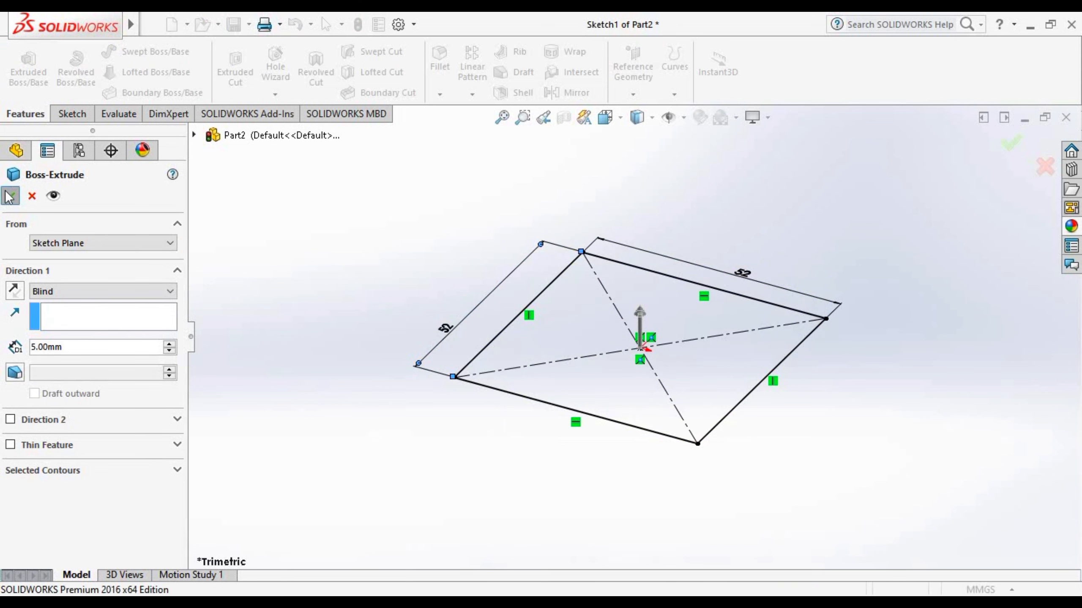
pyautogui.click(471, 209)
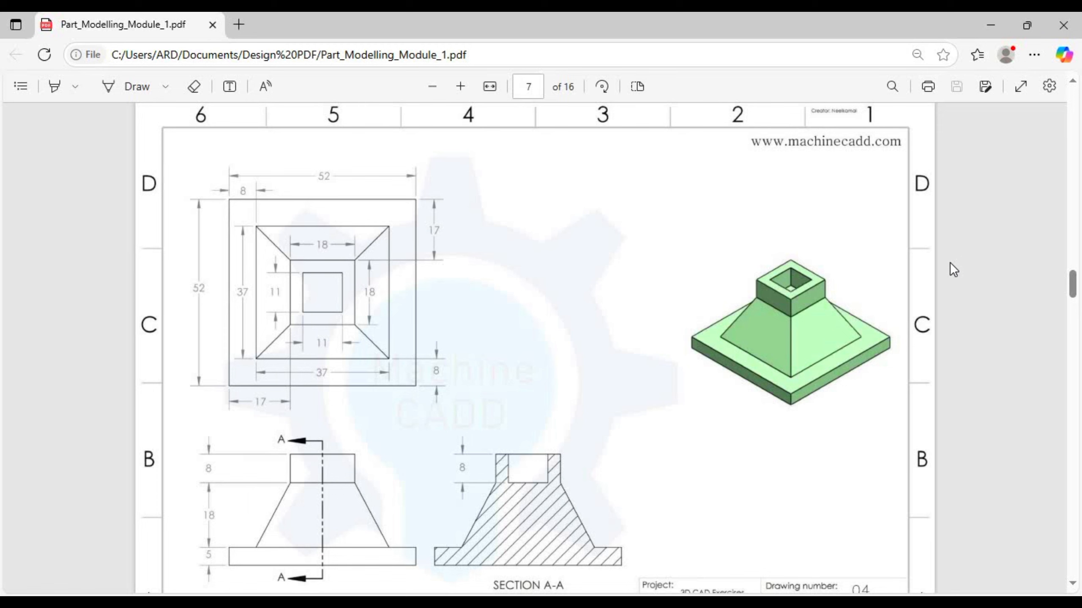
# - Return to SOLIDWORKS and sketch an origin-centred rectangle about 26 by 24 mm on the plate's upper face
pyautogui.click(979, 29)
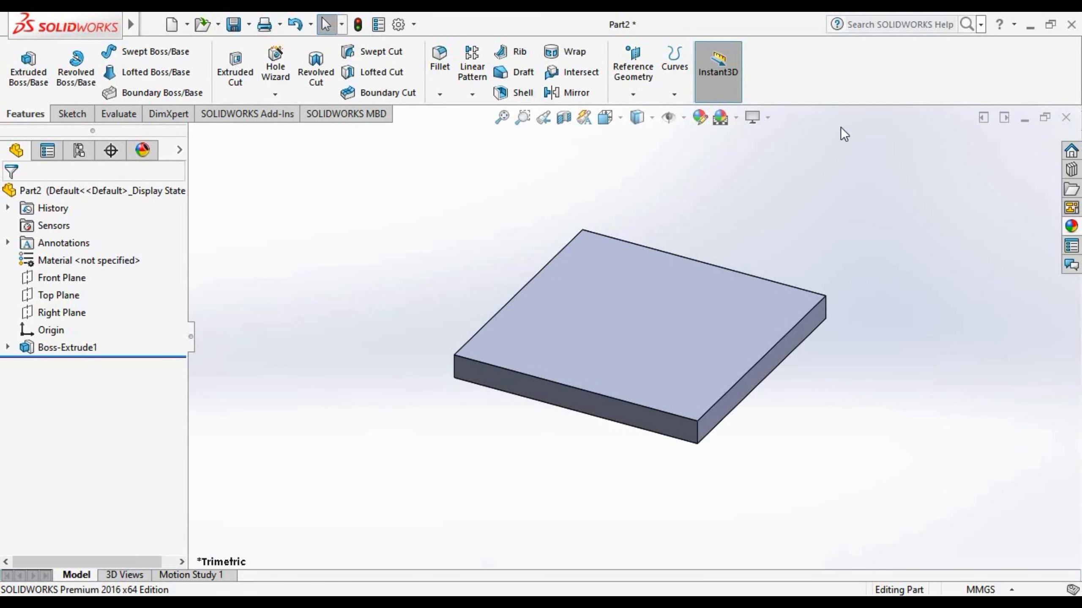
pyautogui.click(609, 329)
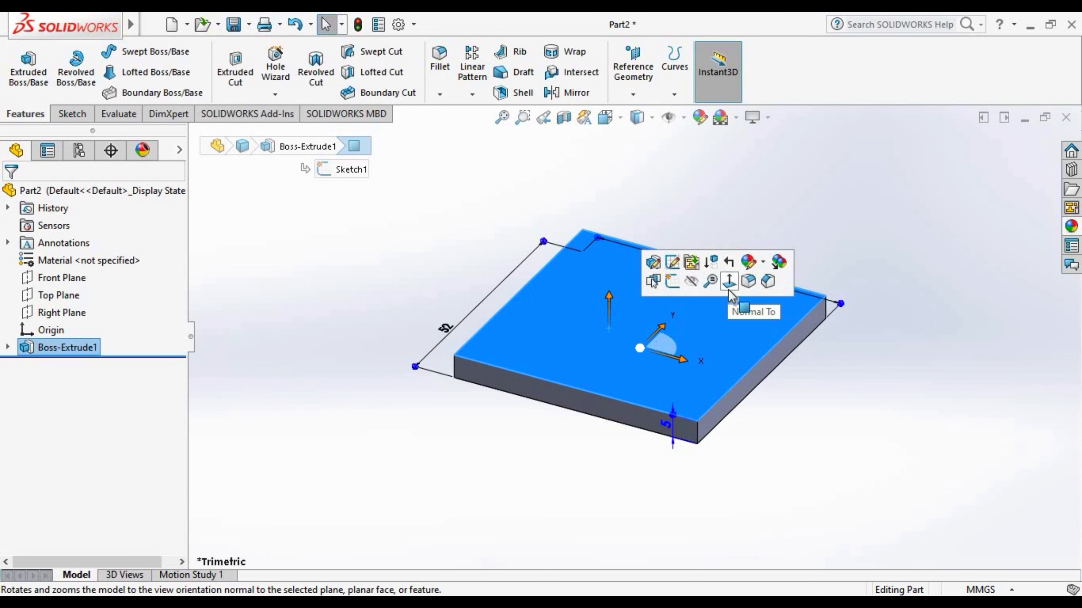
pyautogui.click(729, 281)
pyautogui.click(71, 114)
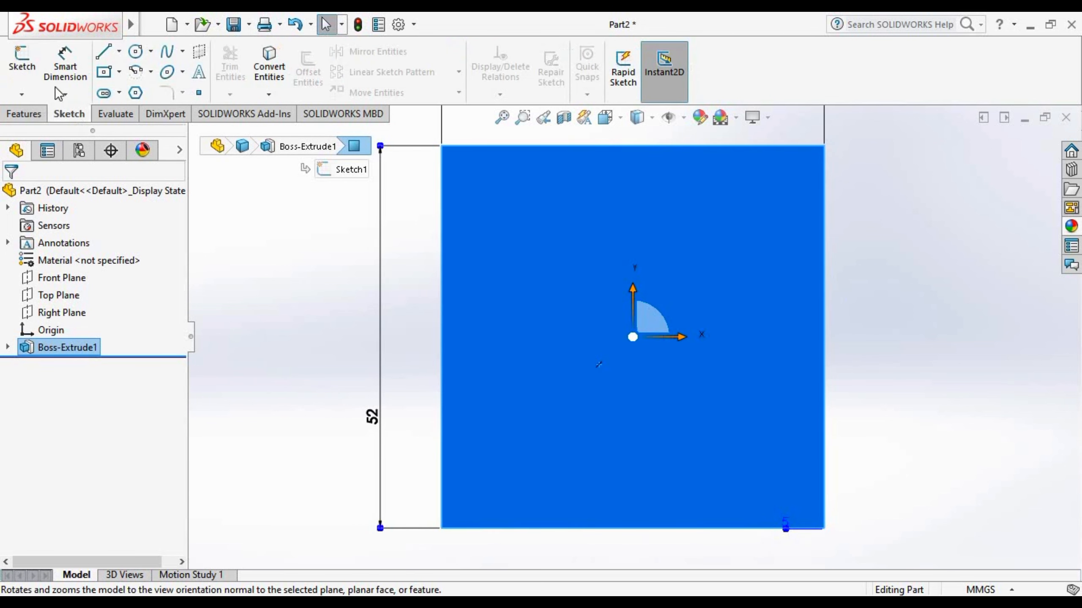
pyautogui.click(22, 60)
pyautogui.click(104, 73)
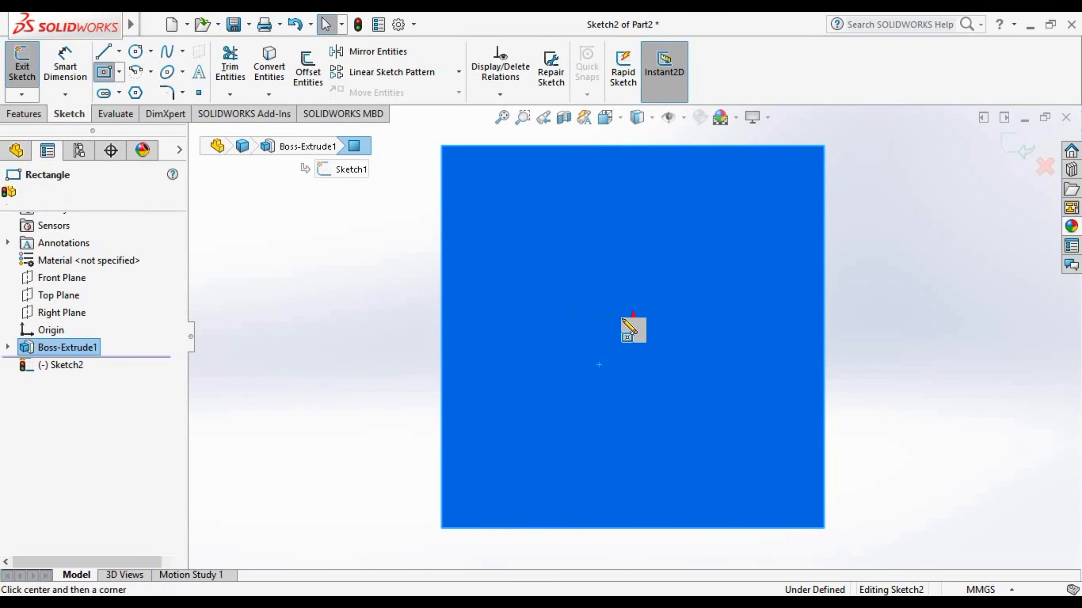
pyautogui.click(633, 337)
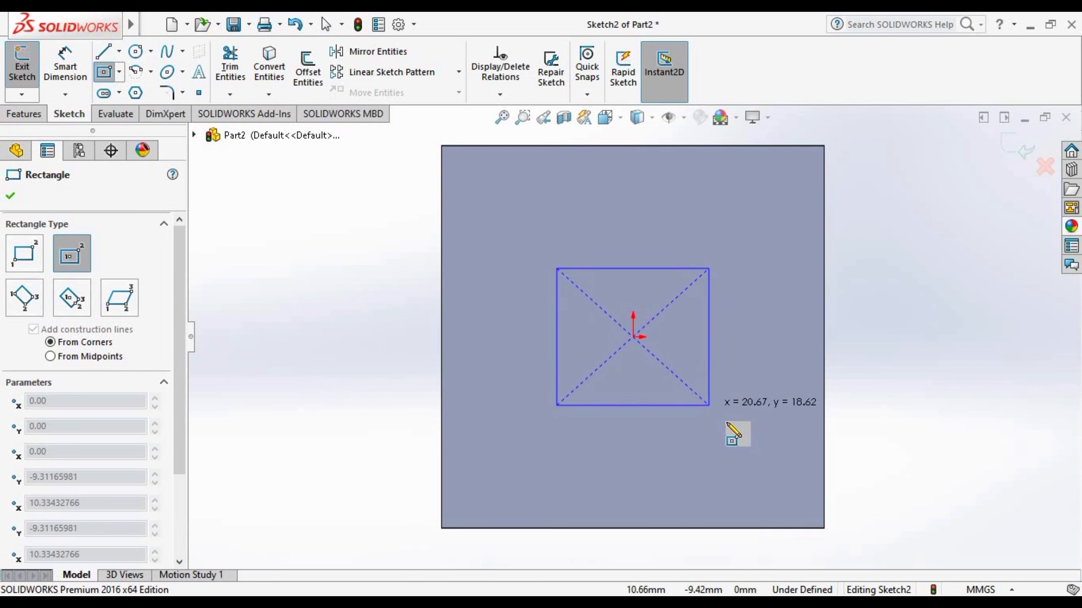
pyautogui.click(728, 424)
# - Dimension the inner rectangle's height and width at 37 mm each and finish the sketch
pyautogui.click(66, 75)
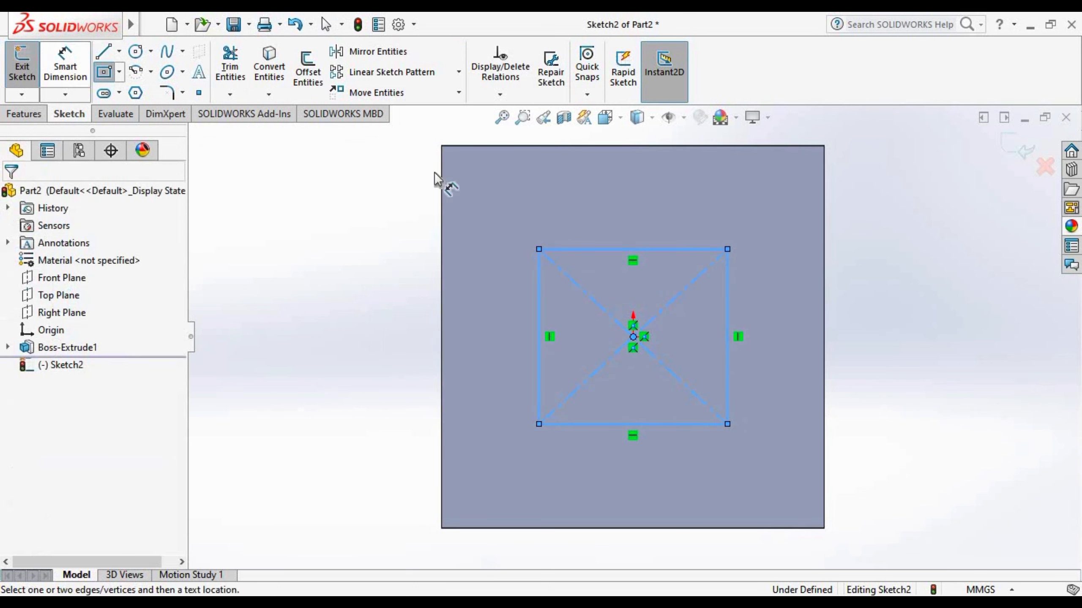
pyautogui.click(530, 366)
pyautogui.click(504, 356)
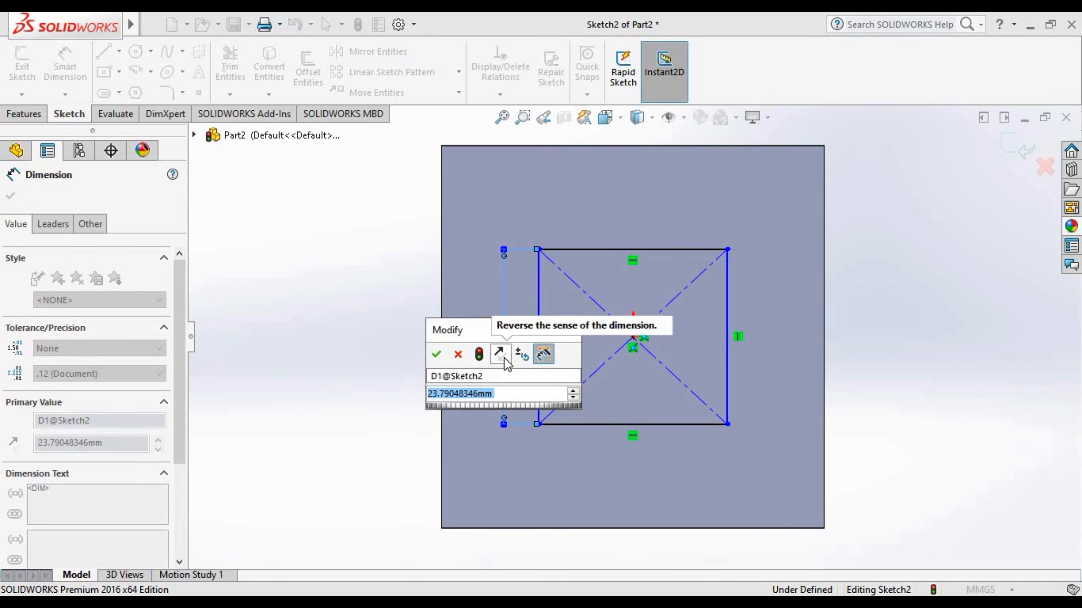
pyautogui.write('25')
pyautogui.press('Return')
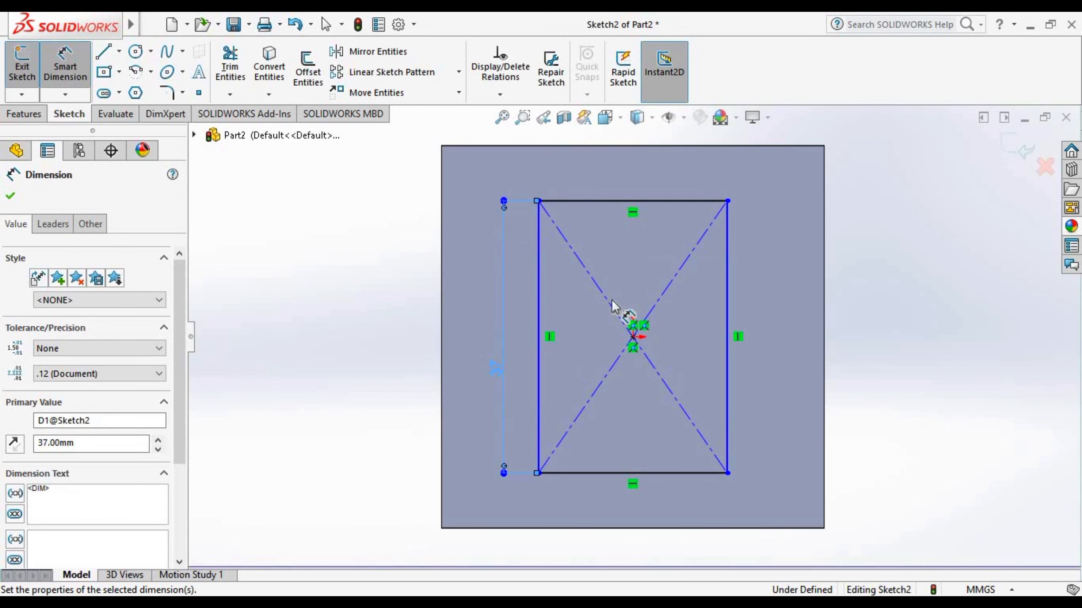
pyautogui.click(661, 172)
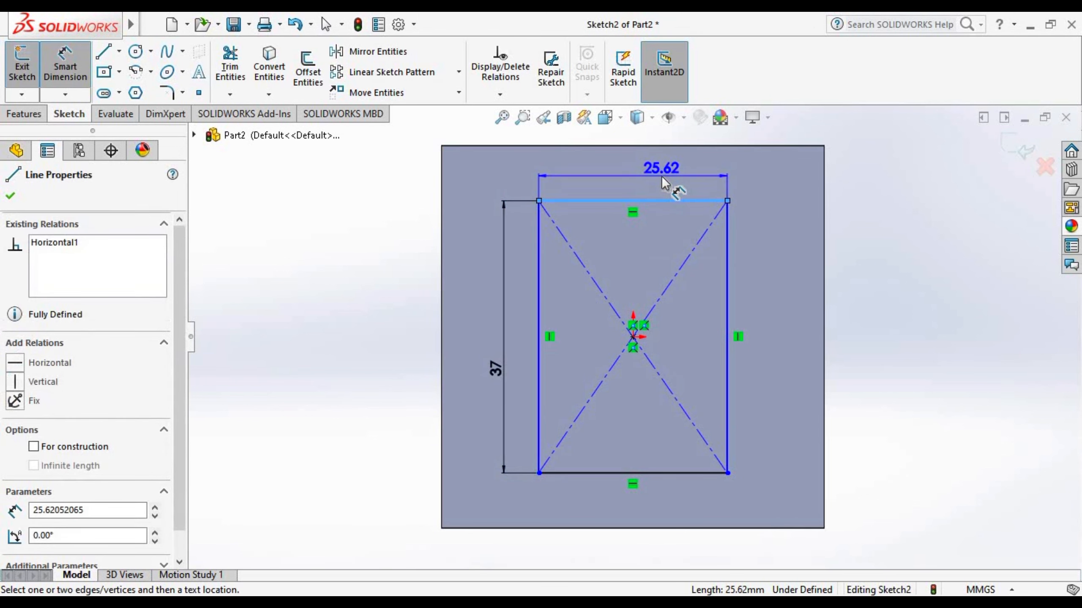
pyautogui.click(661, 176)
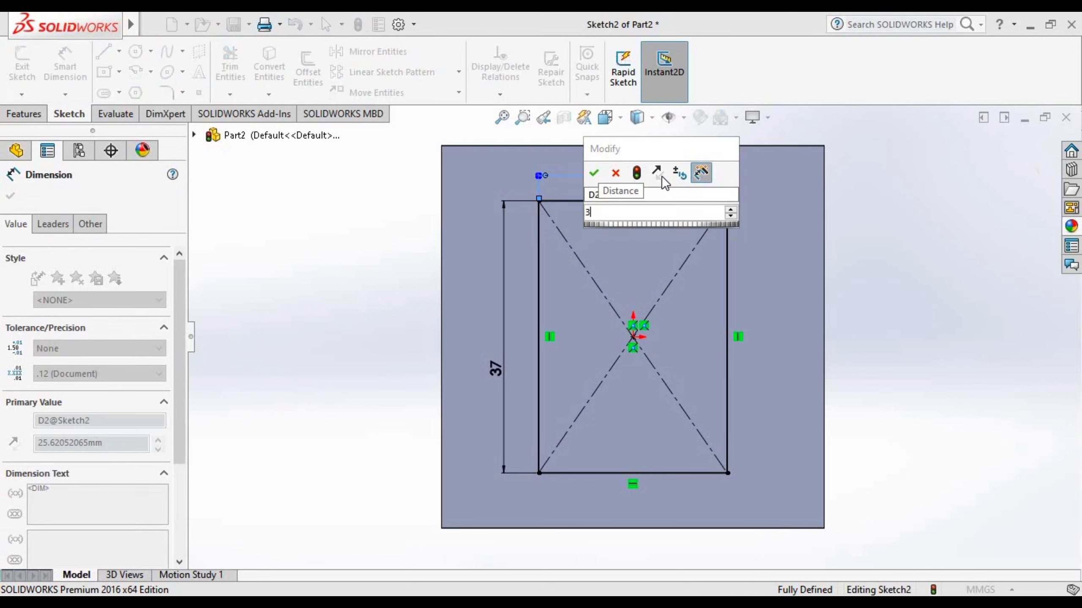
pyautogui.press('Return')
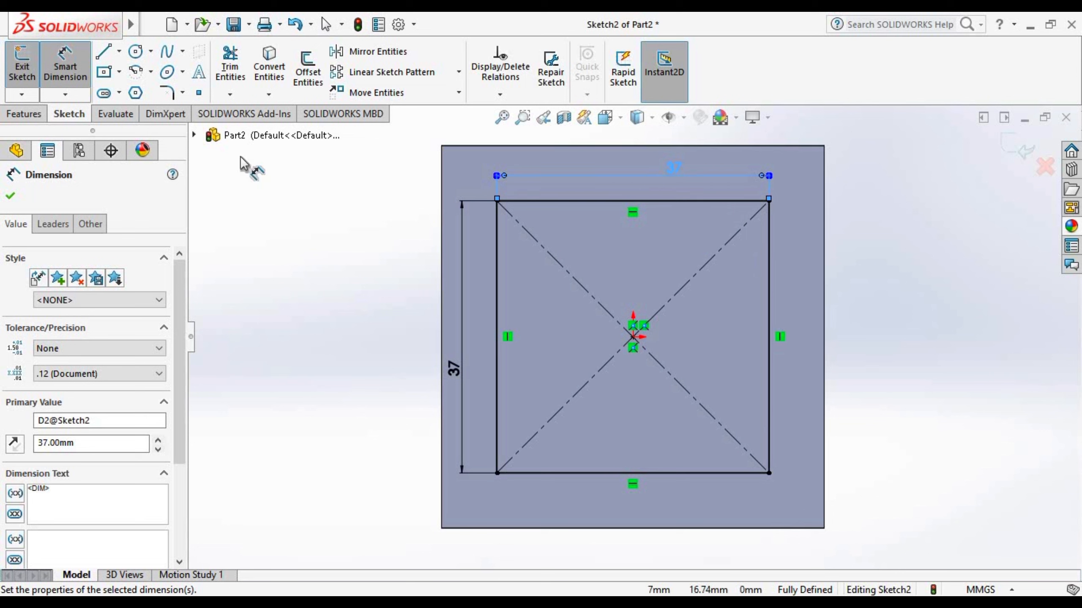
pyautogui.click(1018, 151)
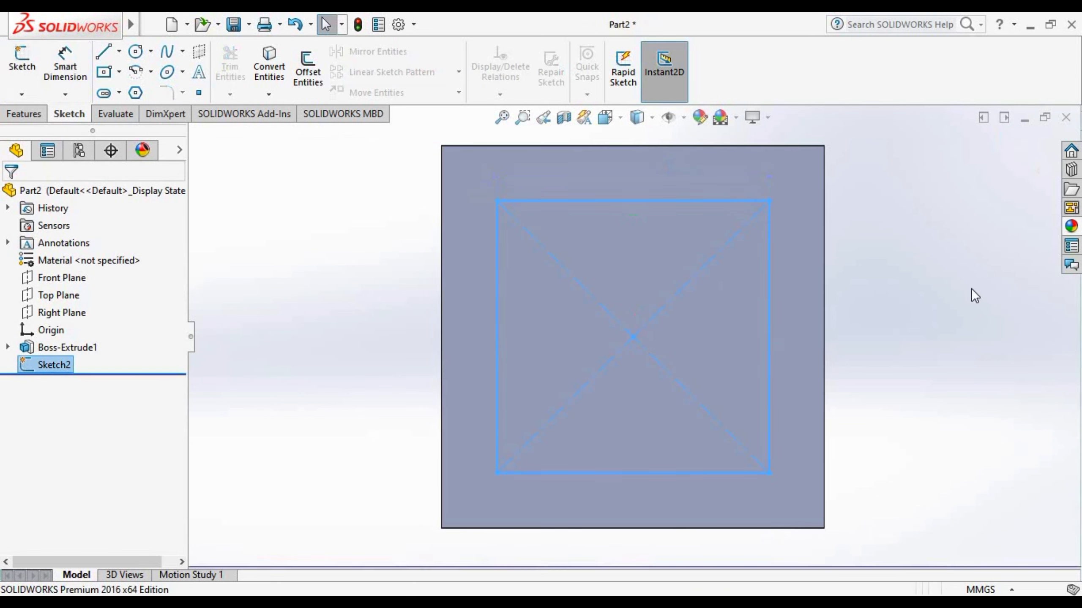
# - Show the plate and its inner square sketch in an isometric corner view with nothing selected
pyautogui.moveTo(938, 379); pyautogui.dragTo(881, 195, button='middle')
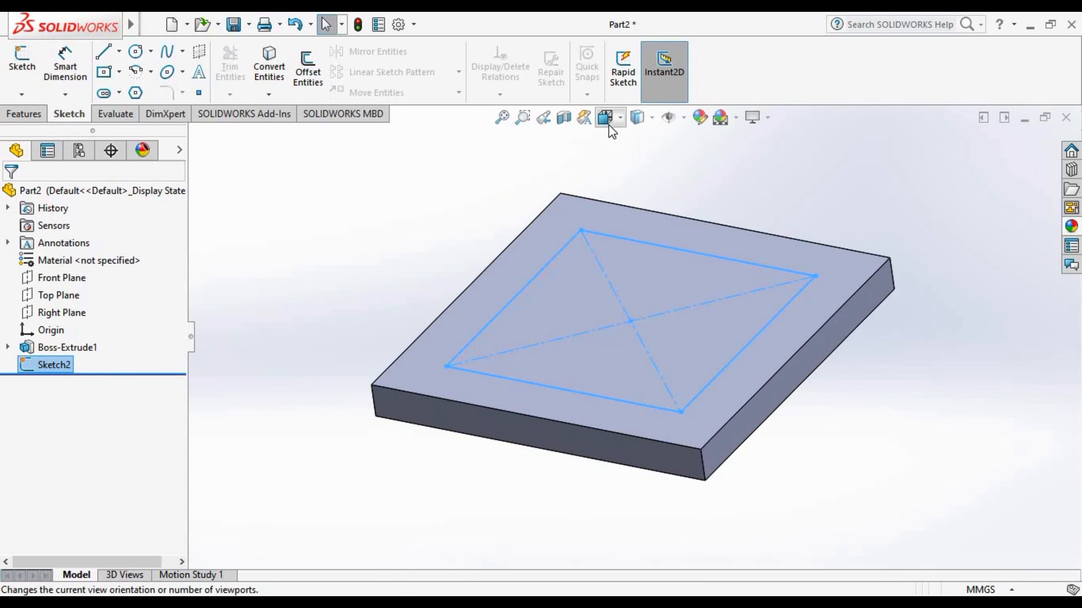
pyautogui.click(607, 123)
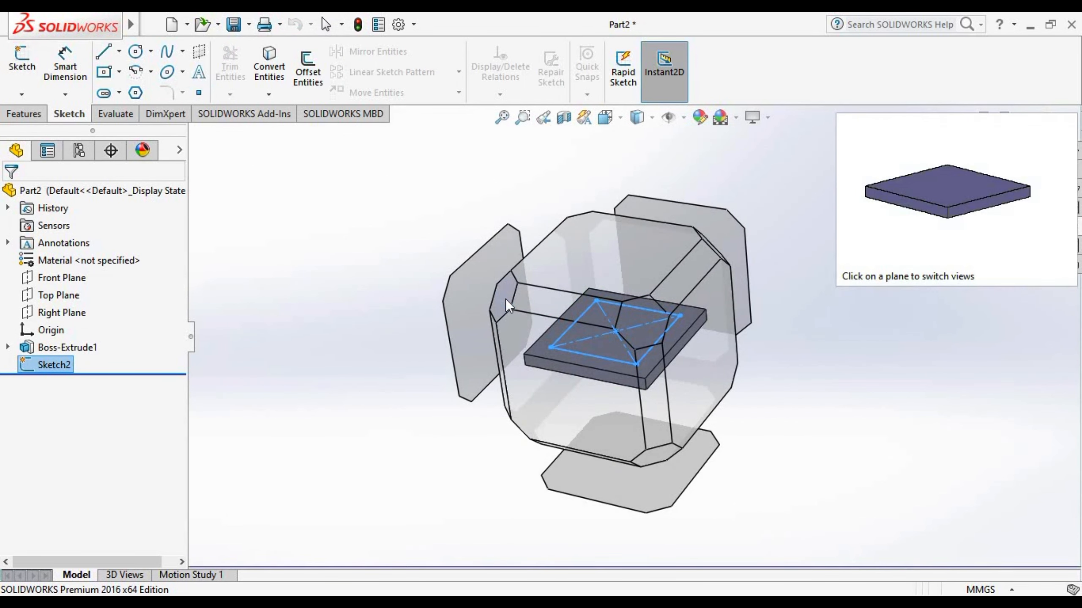
pyautogui.click(505, 300)
pyautogui.click(847, 238)
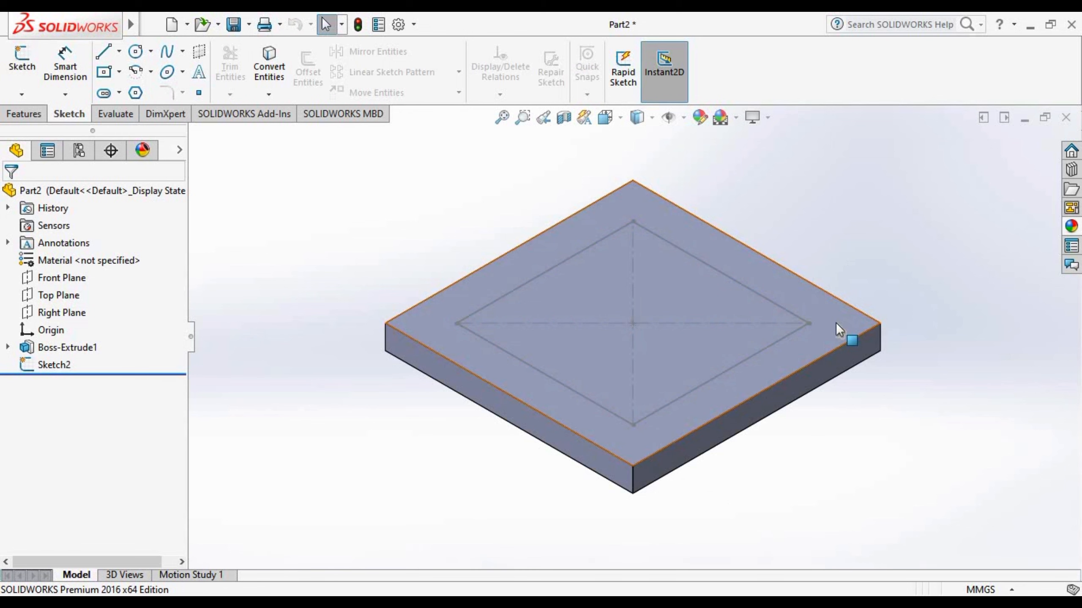
# - Consult the PDF drawing, return to SOLIDWORKS and create a reference plane offset 18 mm above the base plate's upper face
pyautogui.click(36, 115)
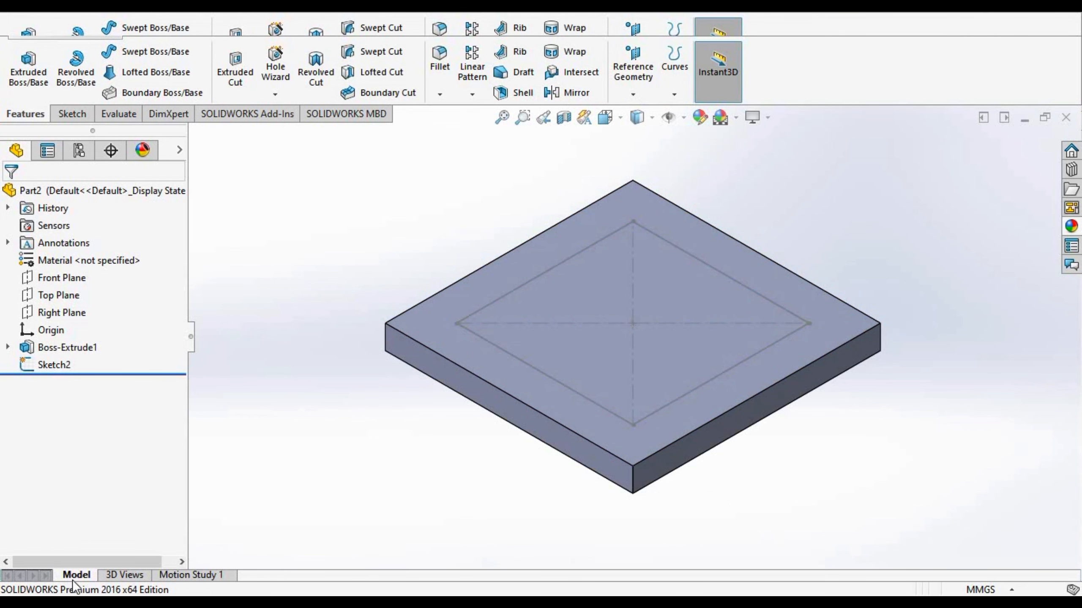
pyautogui.hotkey('alt', 'Tab')
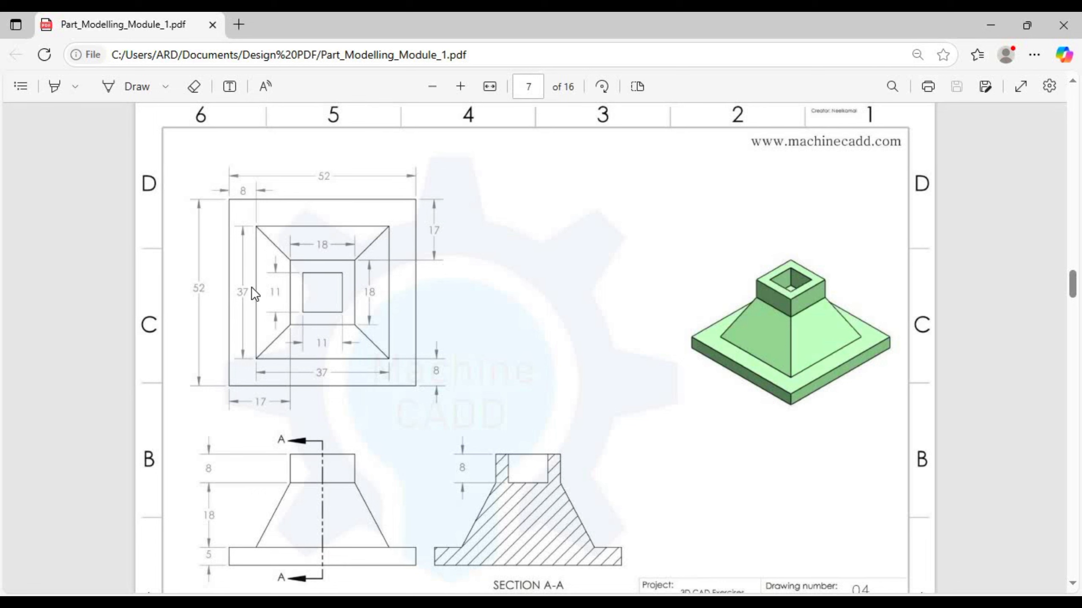
pyautogui.click(1002, 29)
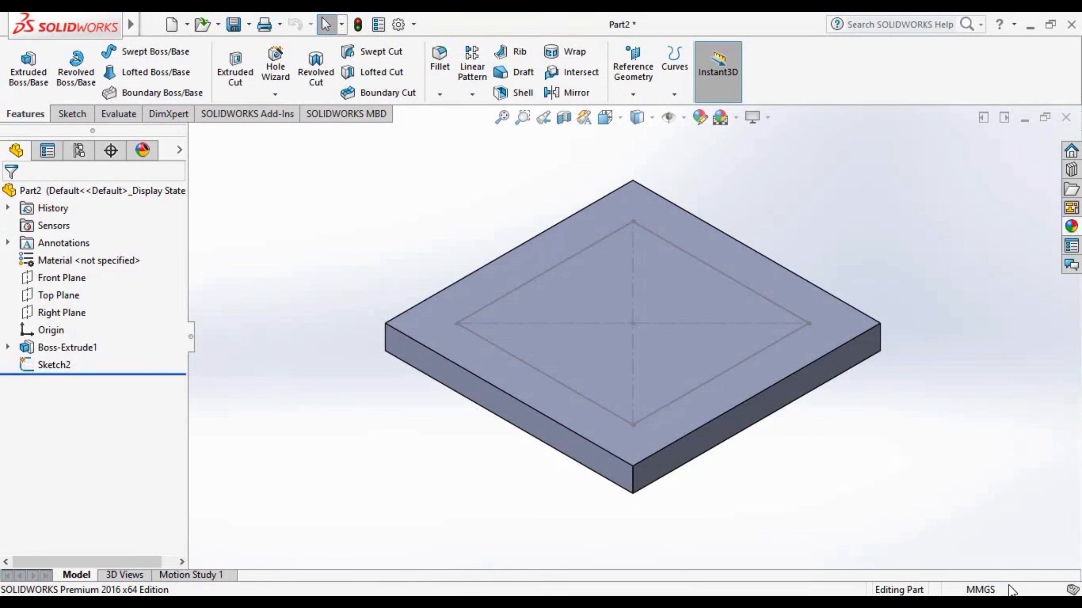
pyautogui.click(636, 101)
pyautogui.click(710, 111)
pyautogui.click(527, 260)
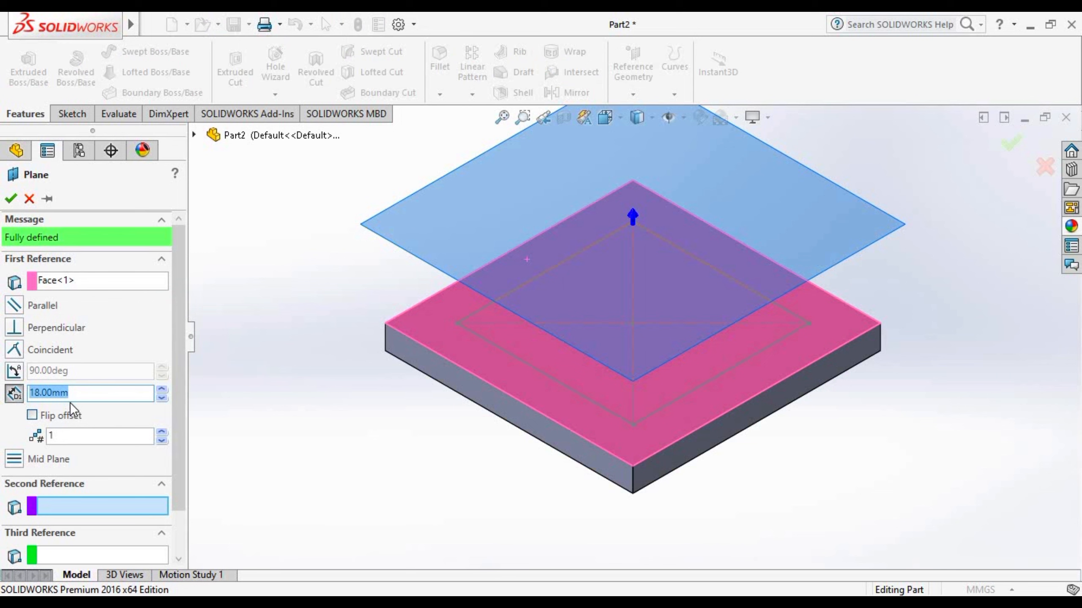
pyautogui.click(11, 203)
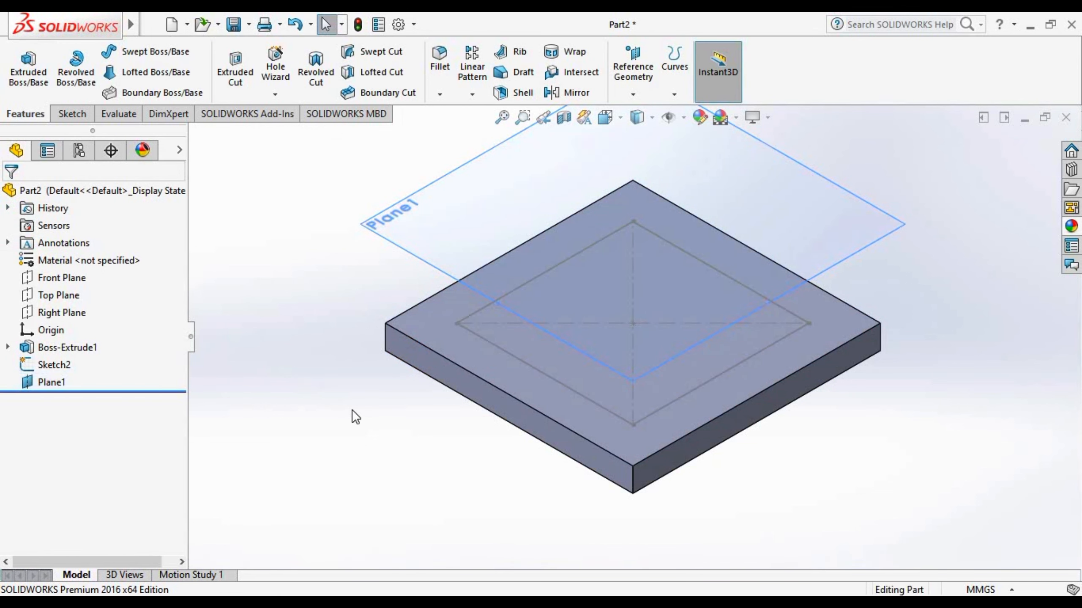
# - Sketch an origin-centred rectangle about 27 by 24 mm on the offset reference plane
pyautogui.click(817, 224)
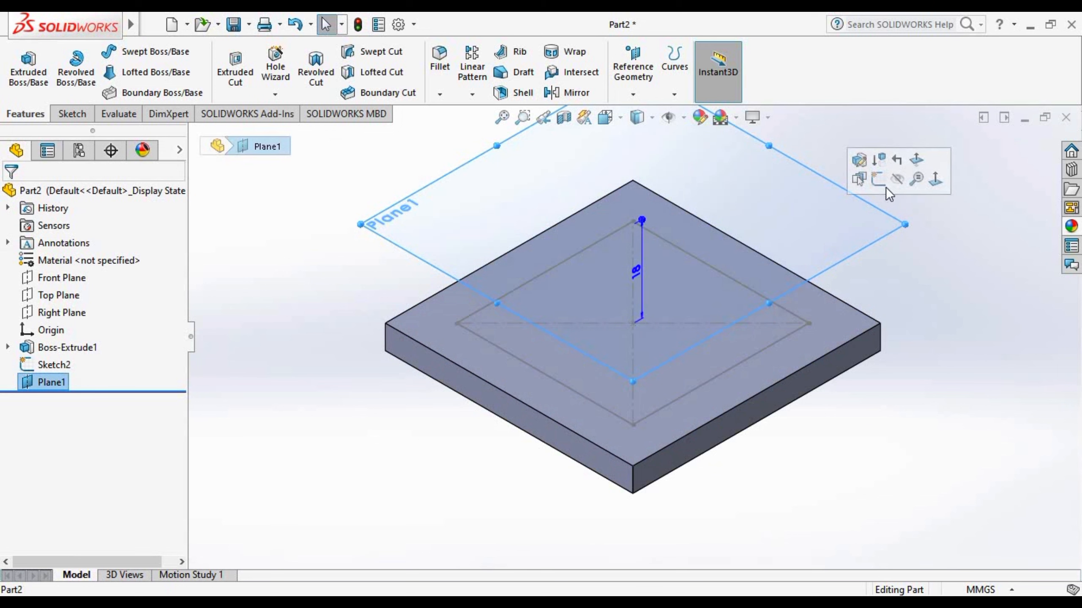
pyautogui.click(935, 179)
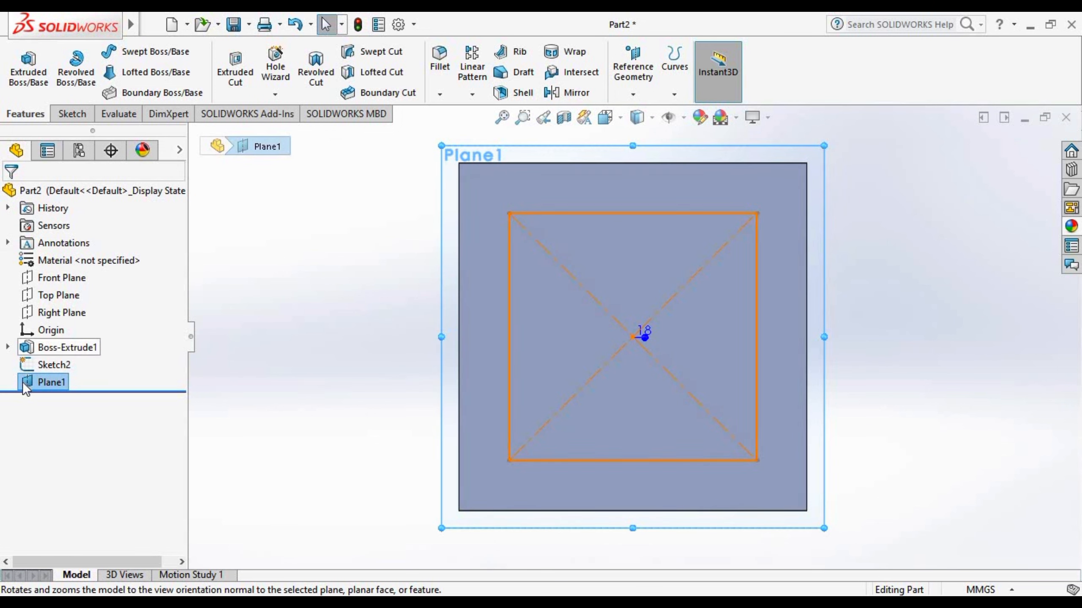
pyautogui.click(73, 113)
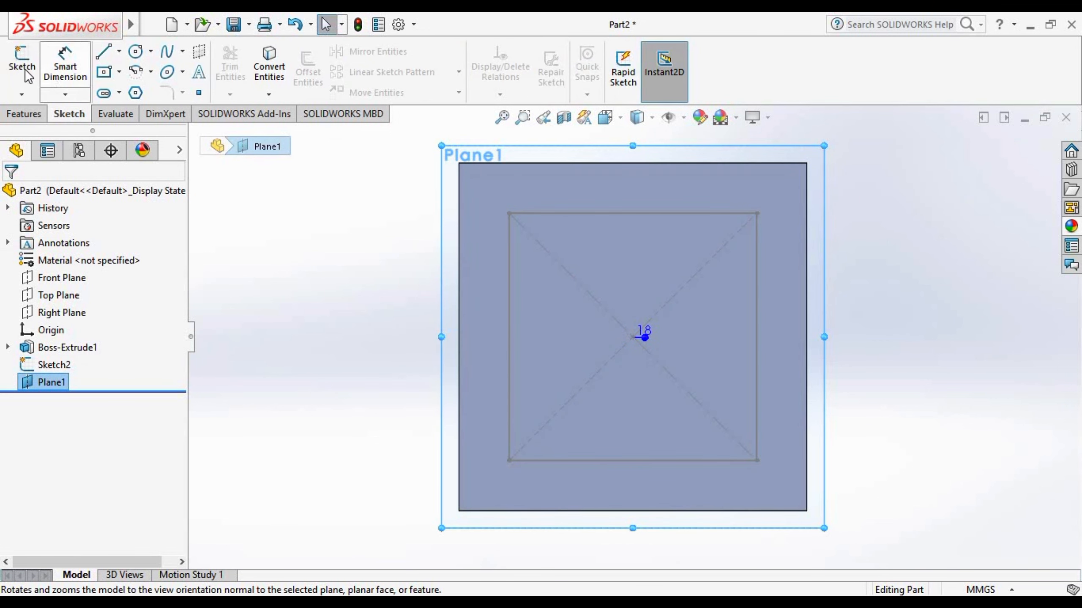
pyautogui.click(23, 62)
pyautogui.click(103, 73)
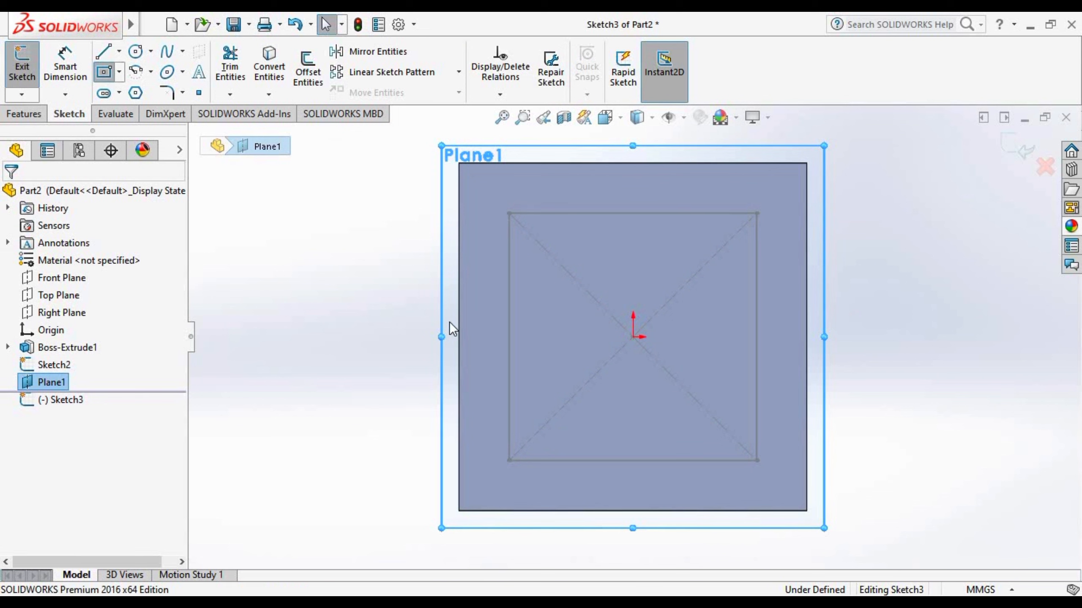
pyautogui.click(634, 338)
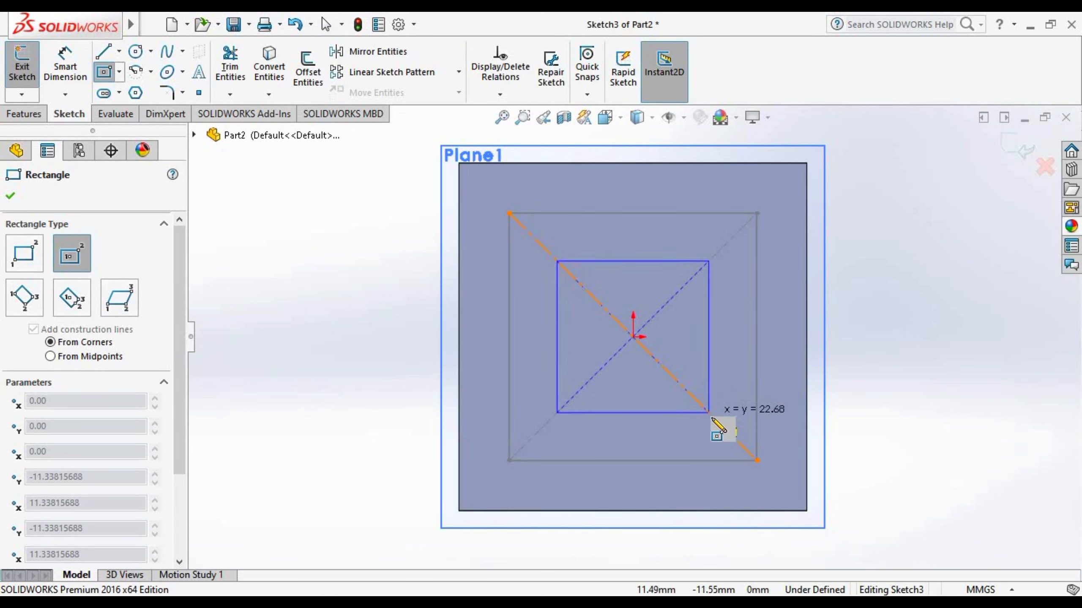
pyautogui.click(724, 416)
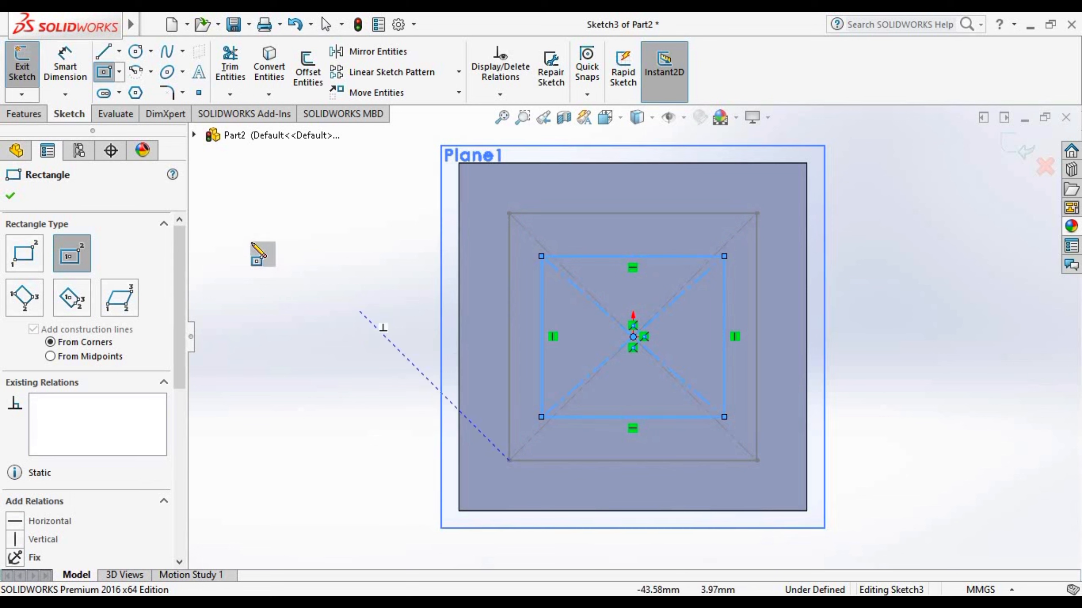
# - Dimension the upper rectangle's width and height at 18 mm each and finish the sketch
pyautogui.click(65, 64)
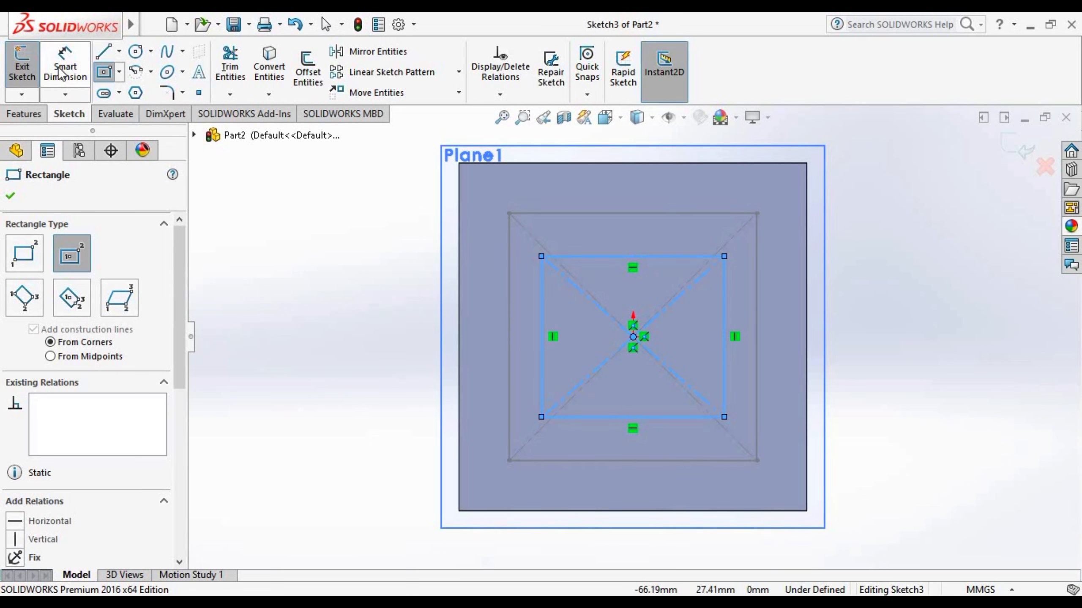
pyautogui.click(692, 255)
pyautogui.click(652, 232)
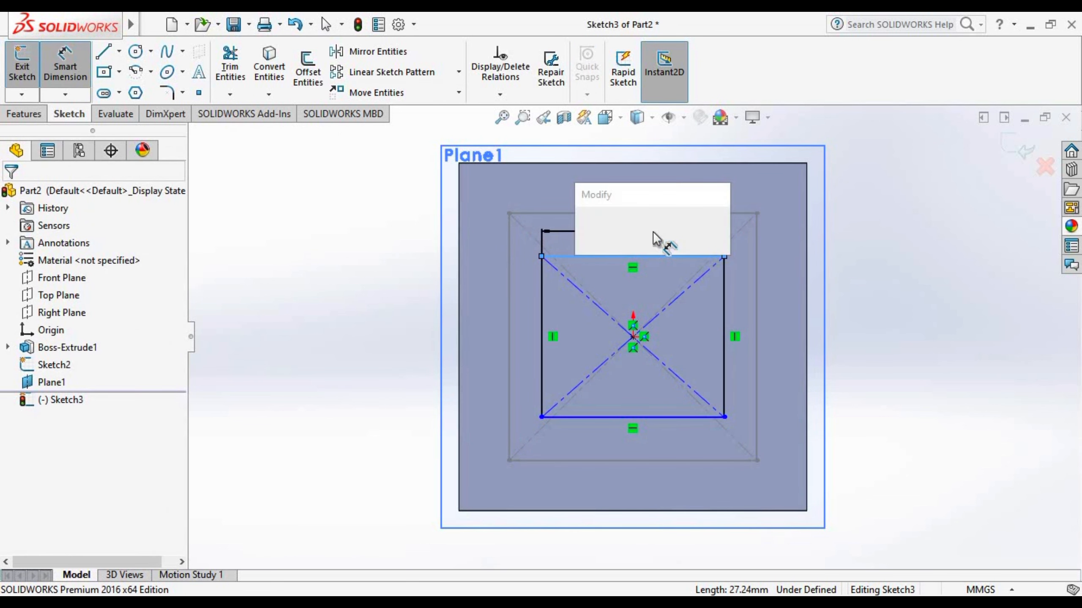
pyautogui.write('18')
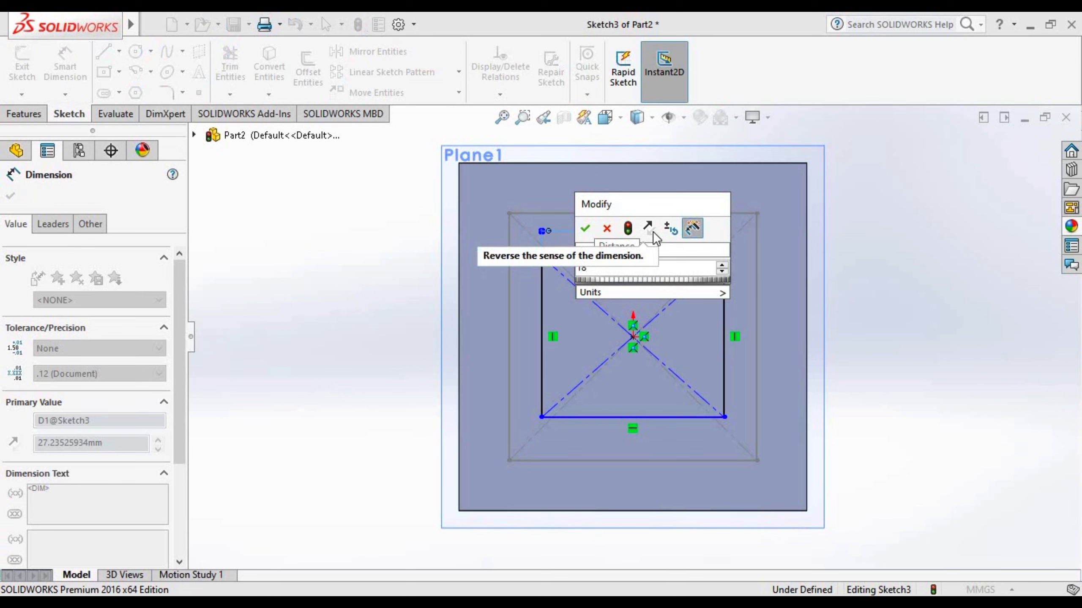
pyautogui.press('Return')
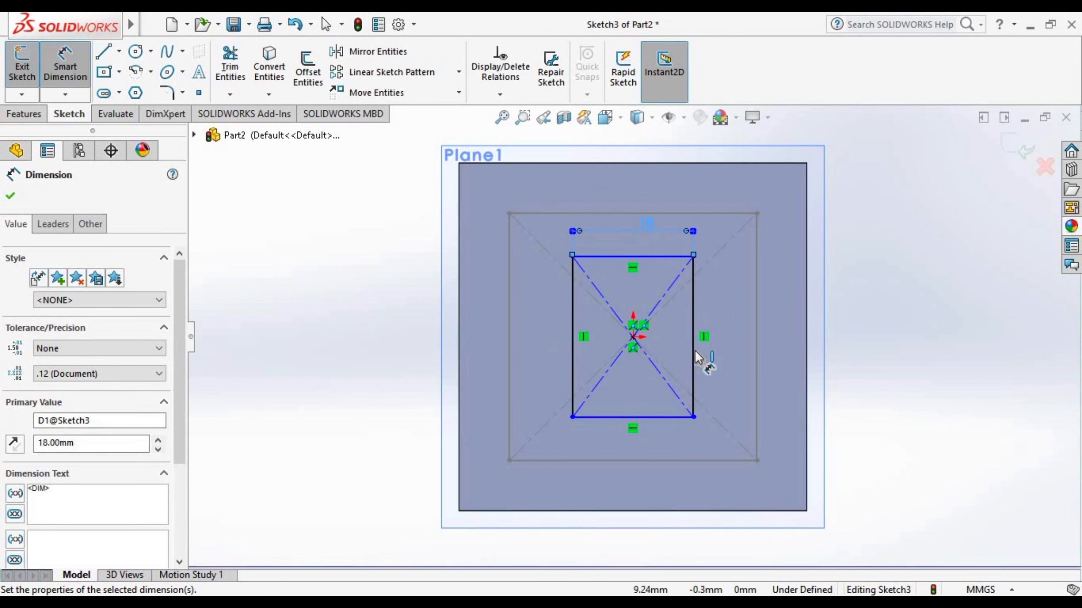
pyautogui.click(694, 350)
pyautogui.click(780, 354)
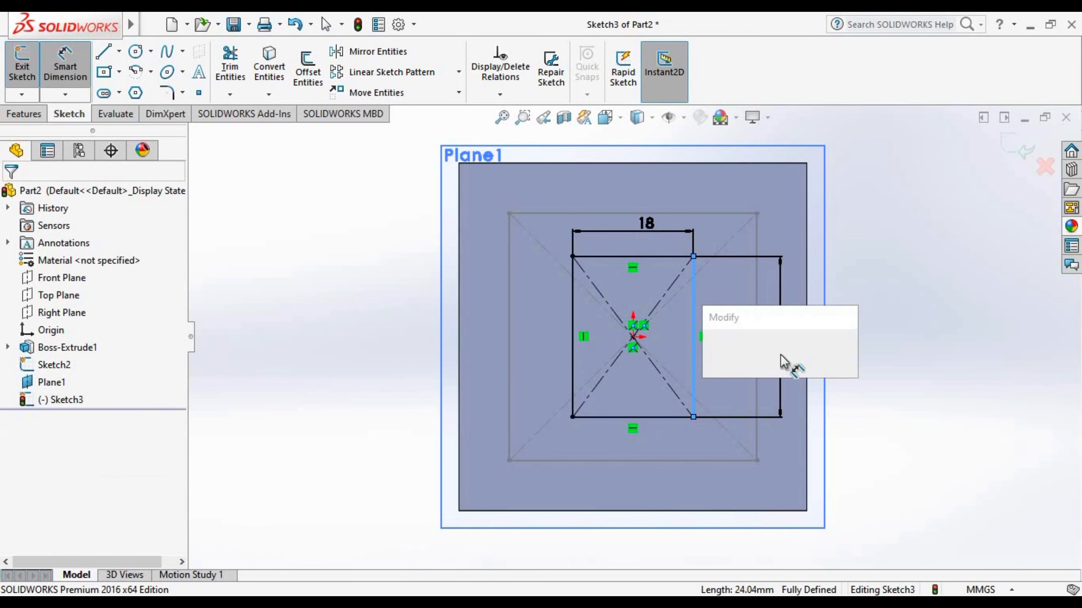
pyautogui.write('18')
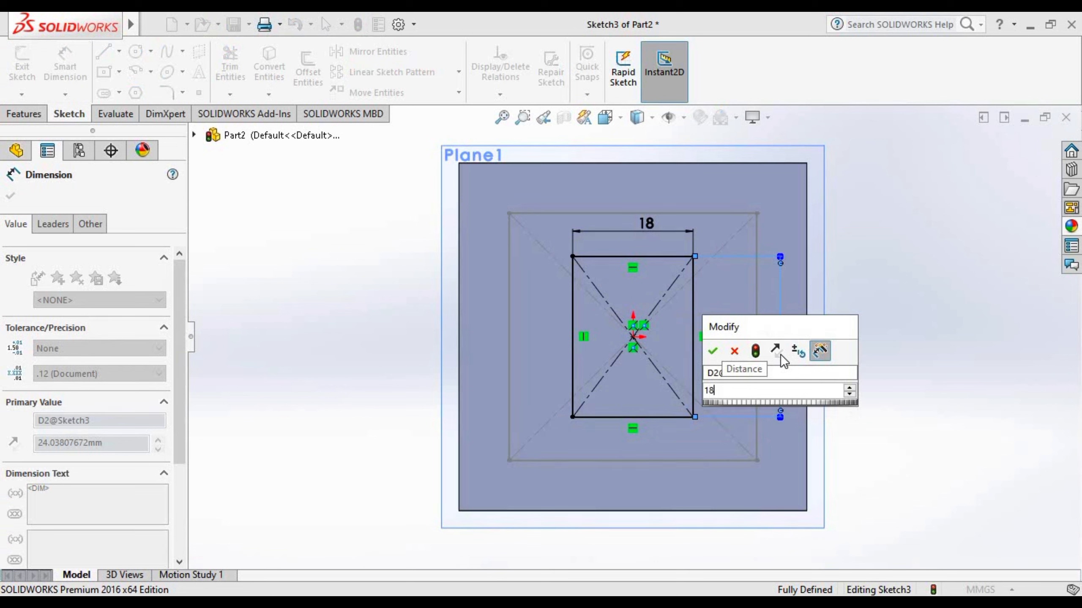
pyautogui.press('Return')
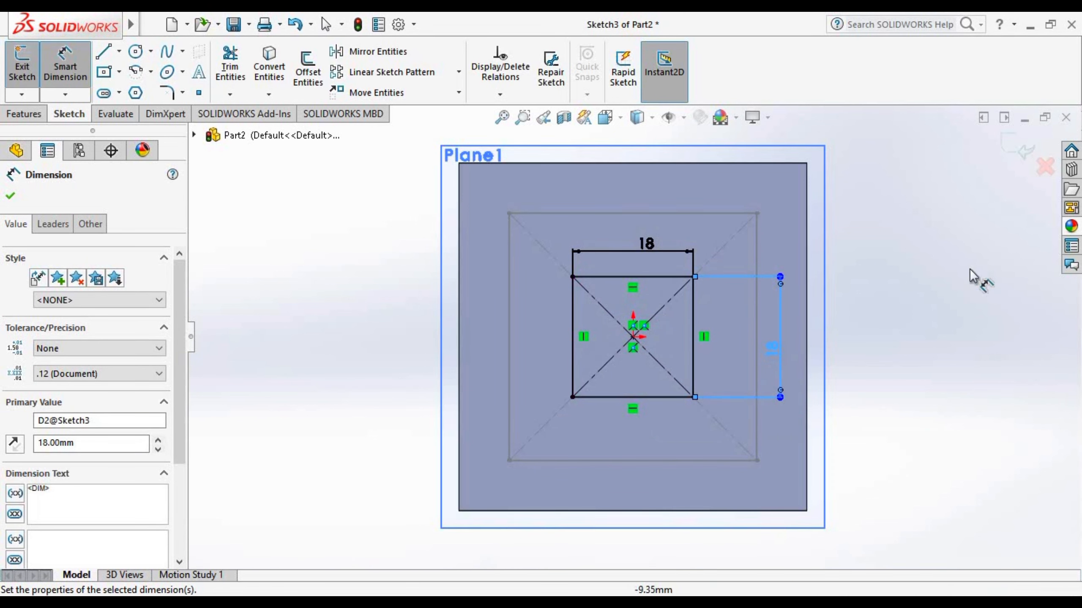
pyautogui.click(1006, 143)
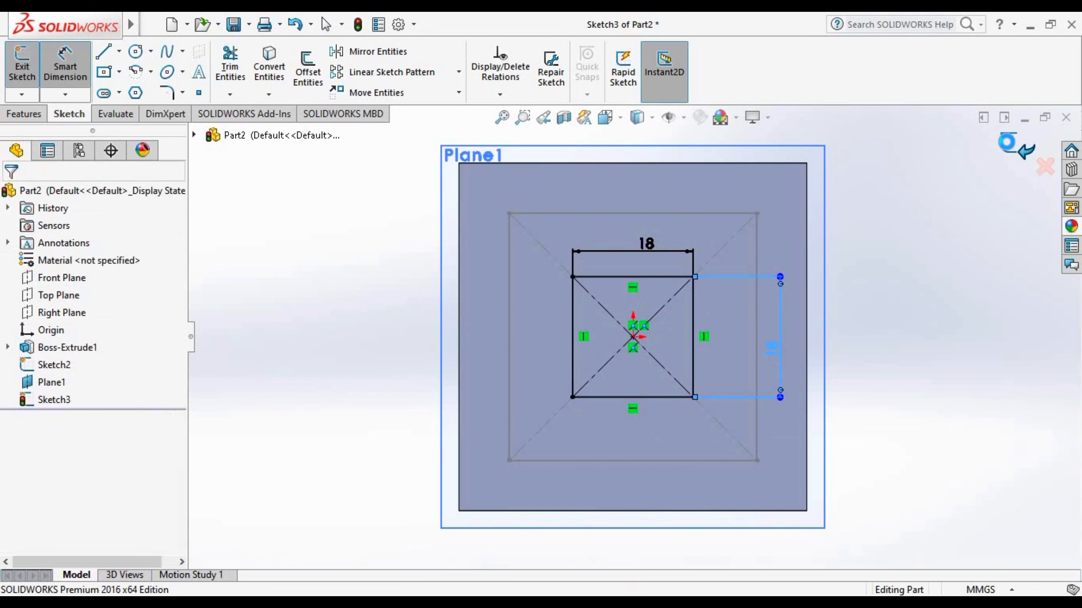
# - Loft a solid boss from the 37 mm square on the plate to the 18 mm square on the offset plane
pyautogui.rightClick(58, 293)
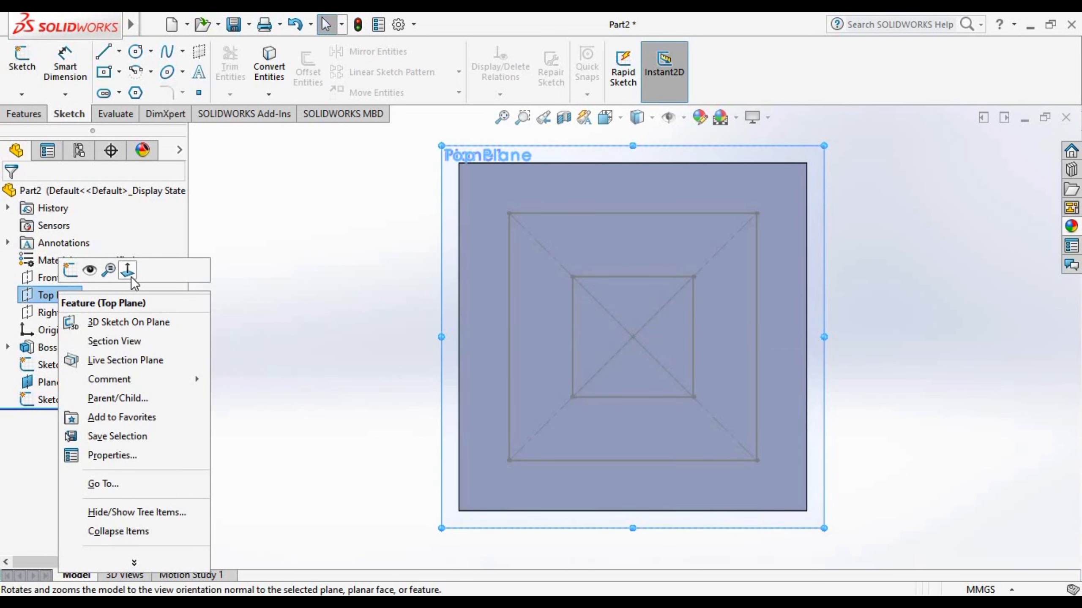
pyautogui.click(134, 283)
pyautogui.rightClick(70, 277)
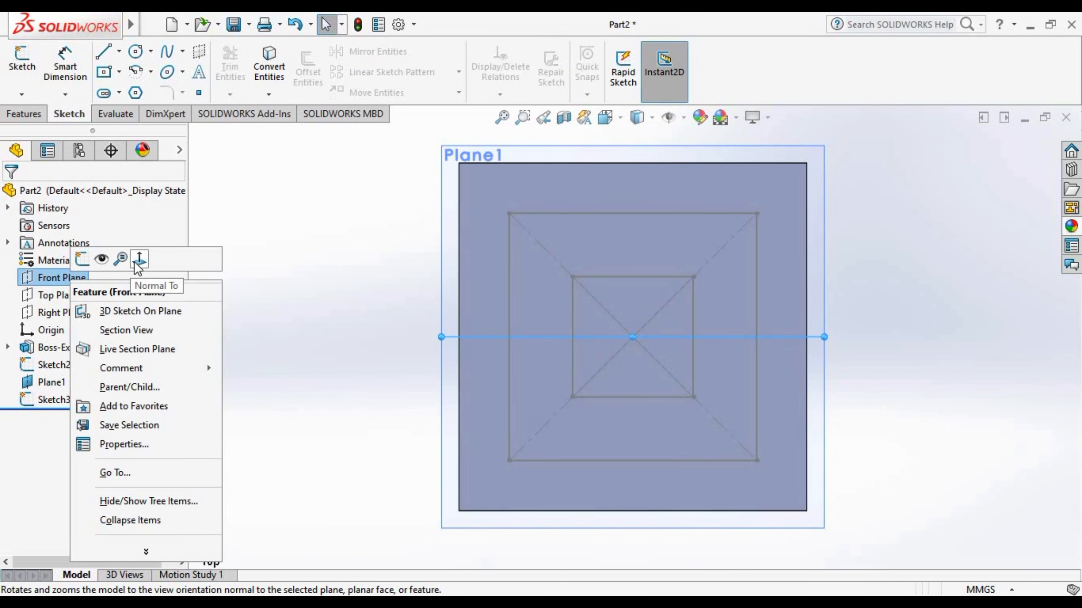
pyautogui.click(138, 261)
pyautogui.moveTo(935, 200)
pyautogui.mouseDown(button='middle')
pyautogui.moveTo(920, 256)
pyautogui.moveTo(934, 259)
pyautogui.mouseUp(button='middle')
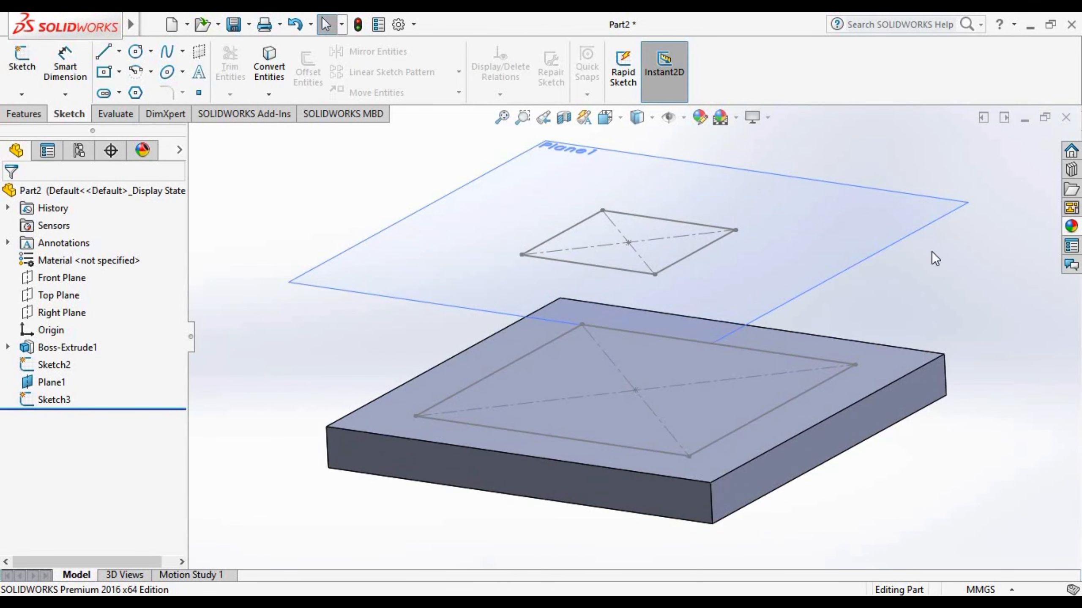
pyautogui.click(502, 117)
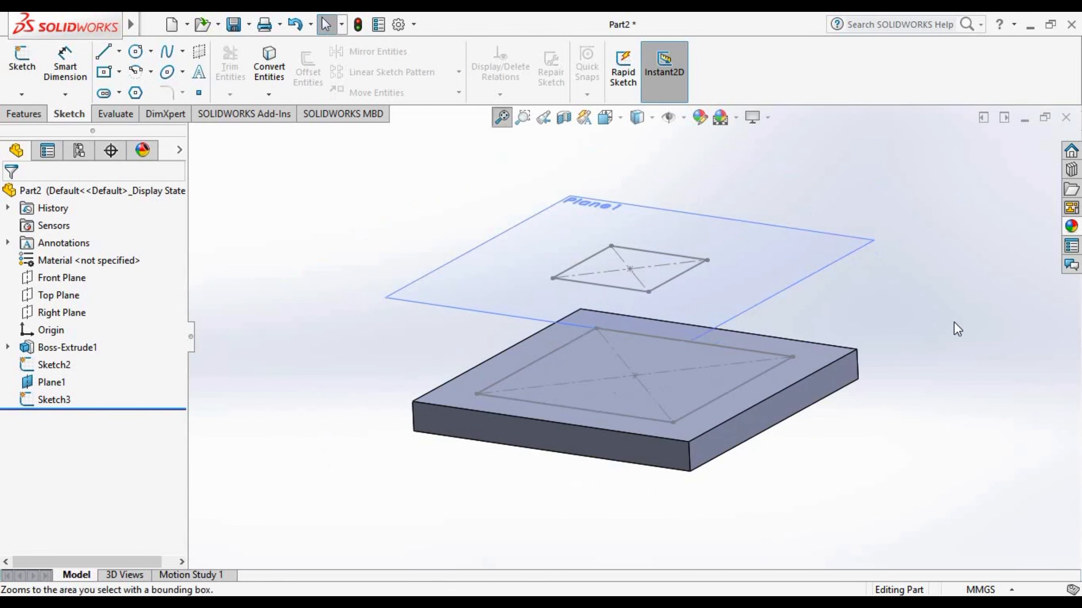
pyautogui.click(17, 116)
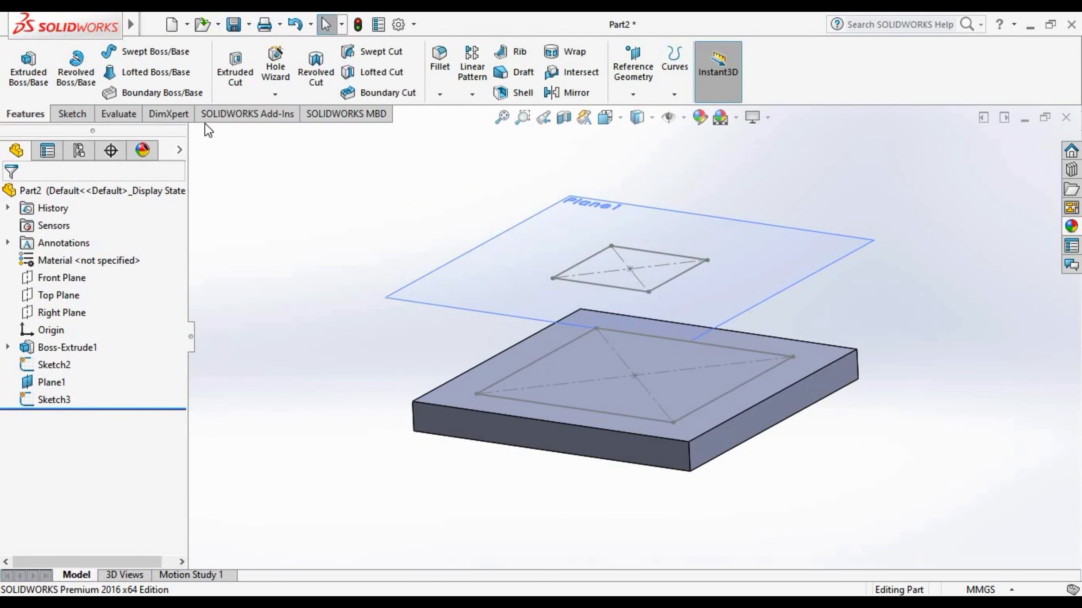
pyautogui.click(177, 72)
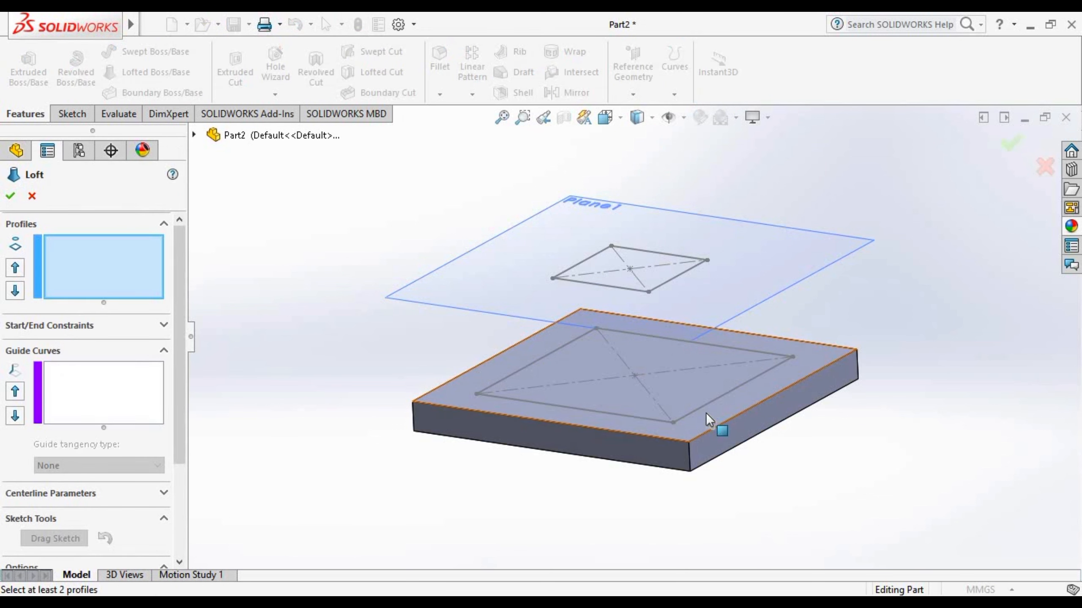
pyautogui.click(692, 414)
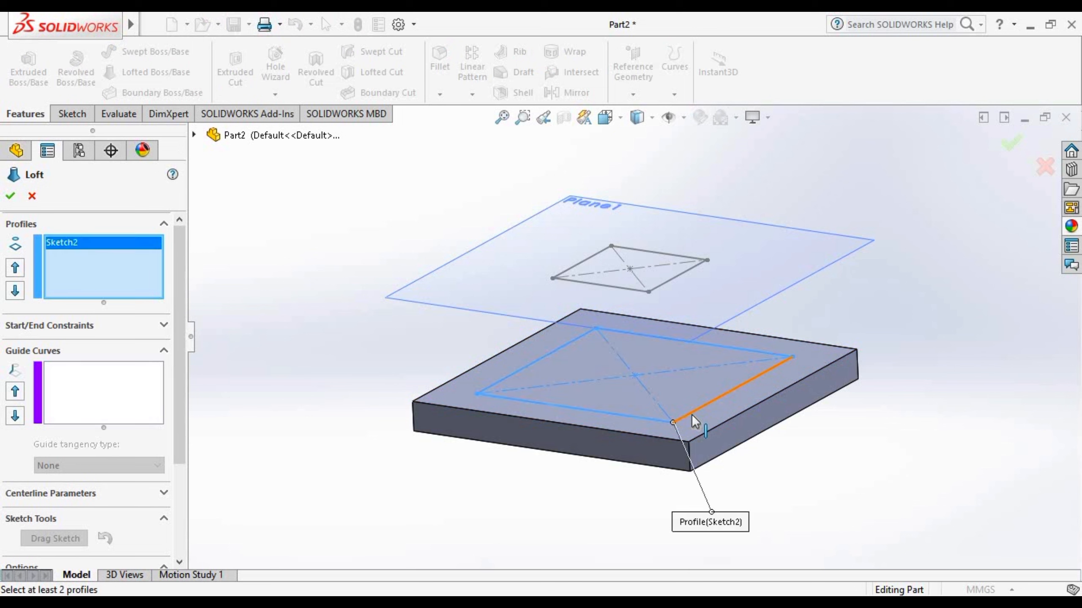
pyautogui.click(669, 281)
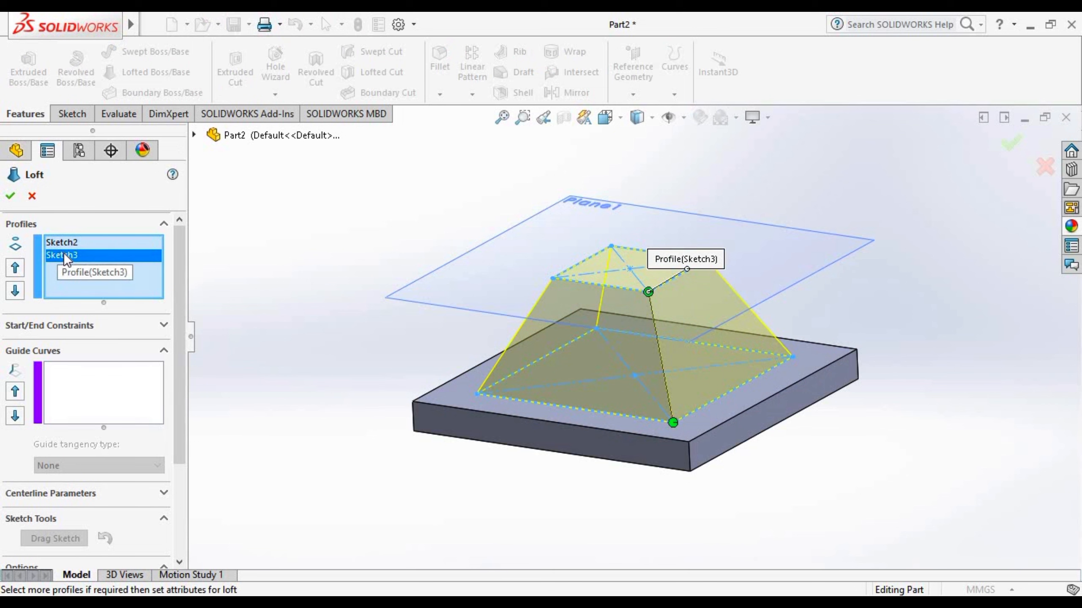
pyautogui.click(4, 196)
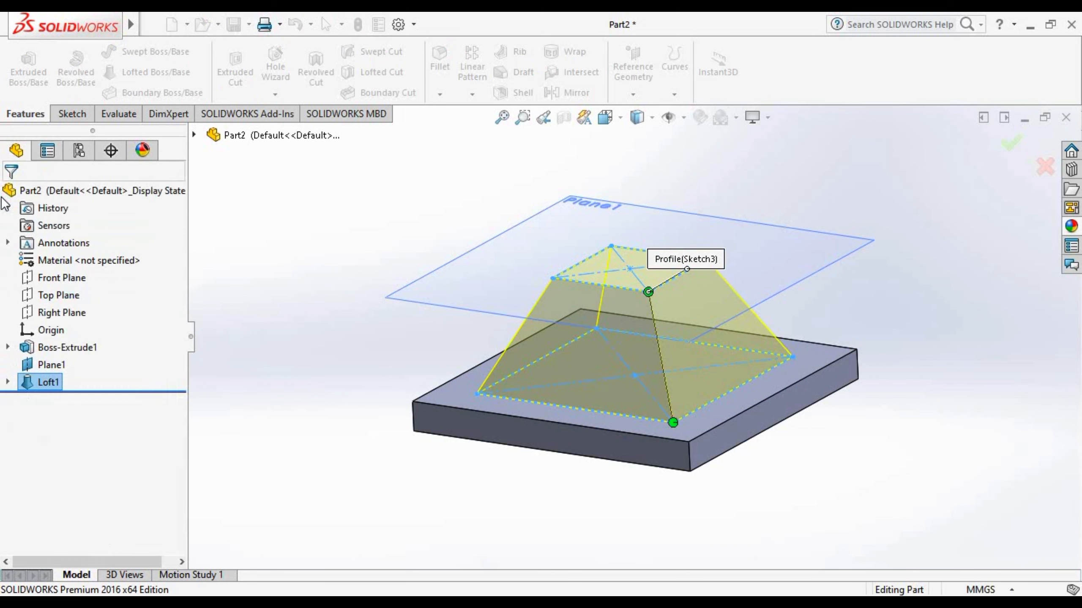
pyautogui.click(282, 360)
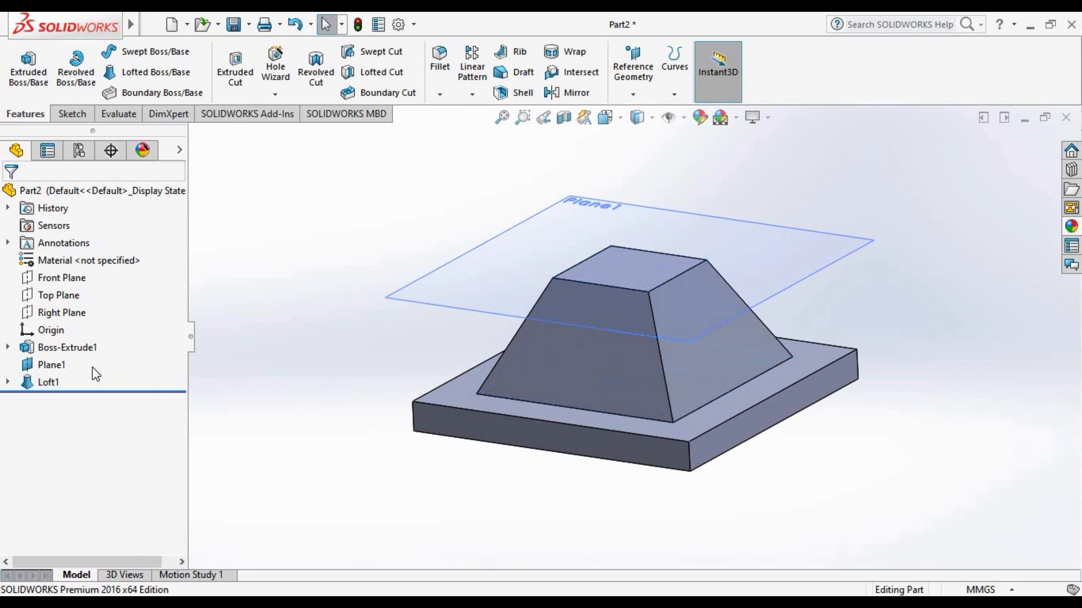
# - Hide the offset reference plane and inspect the tapered body from another angle
pyautogui.rightClick(60, 366)
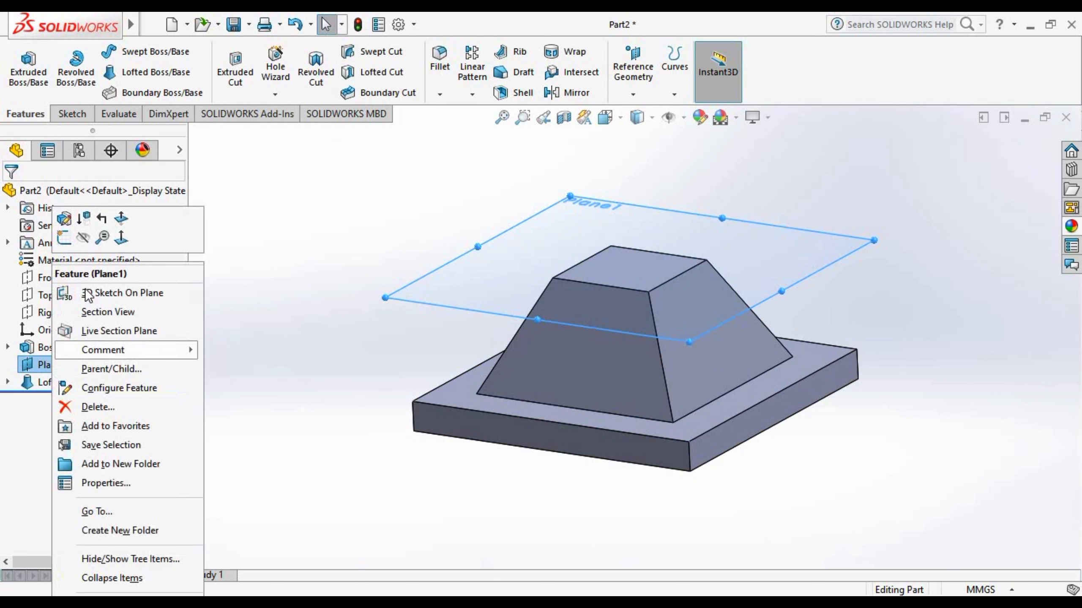
pyautogui.click(84, 237)
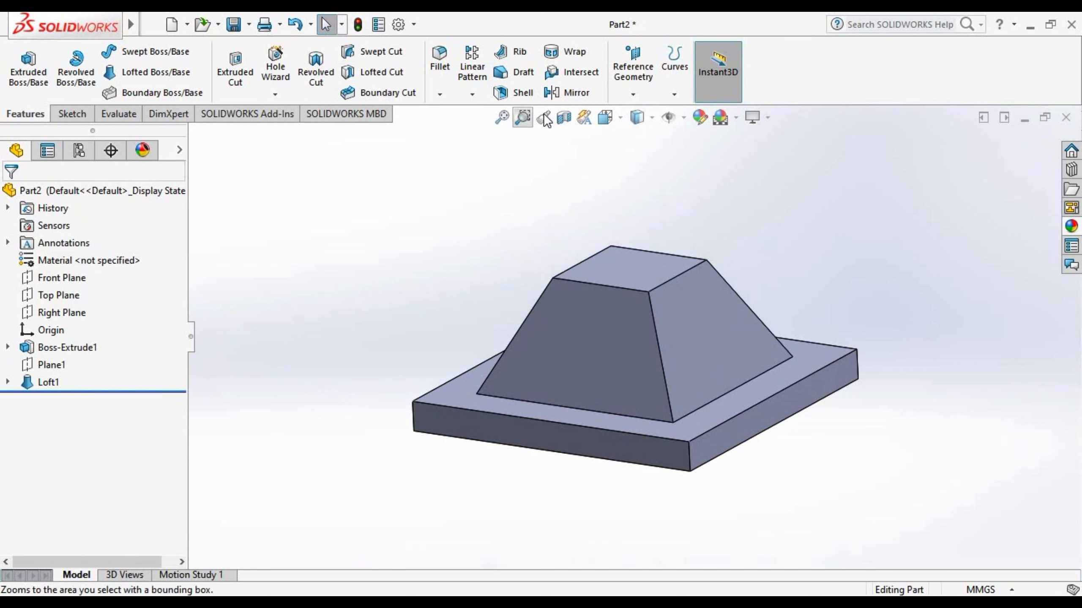
pyautogui.moveTo(861, 289); pyautogui.dragTo(750, 298, button='middle')
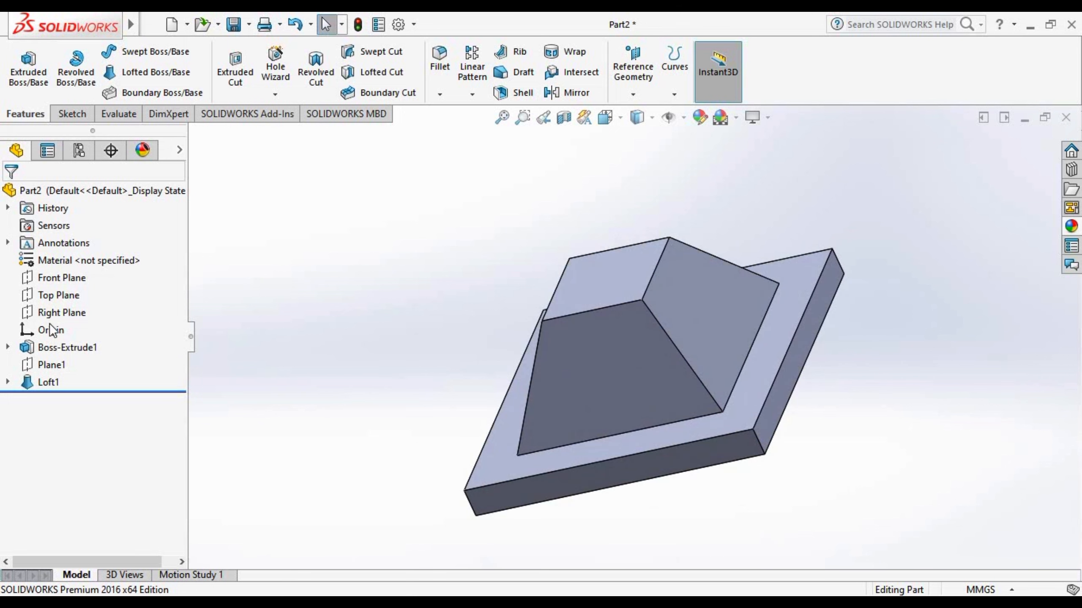
# - Start a sketch on the top face of the tapered lofted body
pyautogui.rightClick(66, 277)
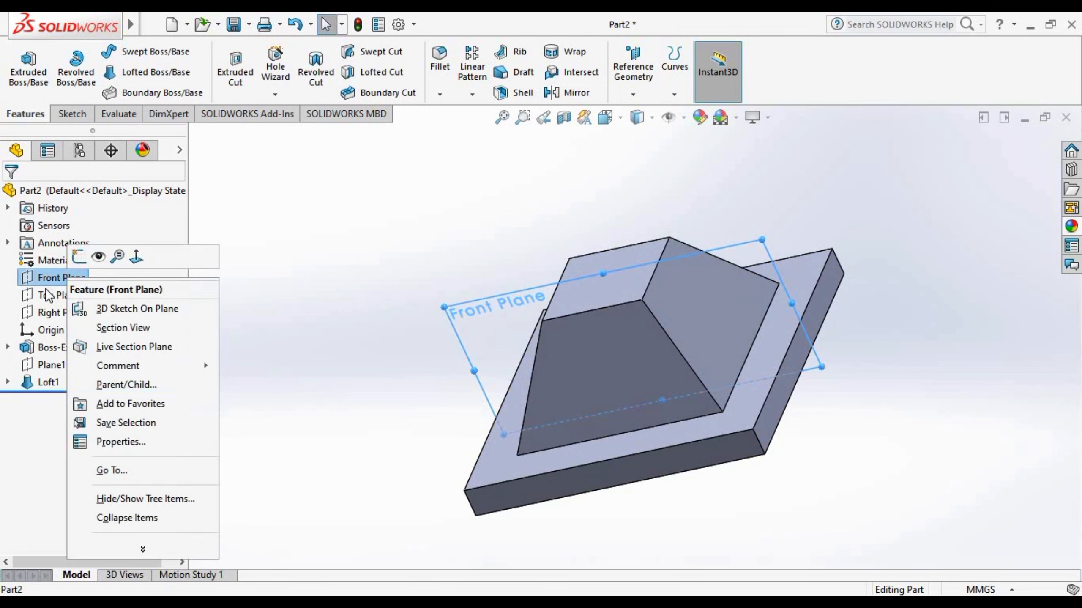
pyautogui.rightClick(58, 295)
pyautogui.click(112, 269)
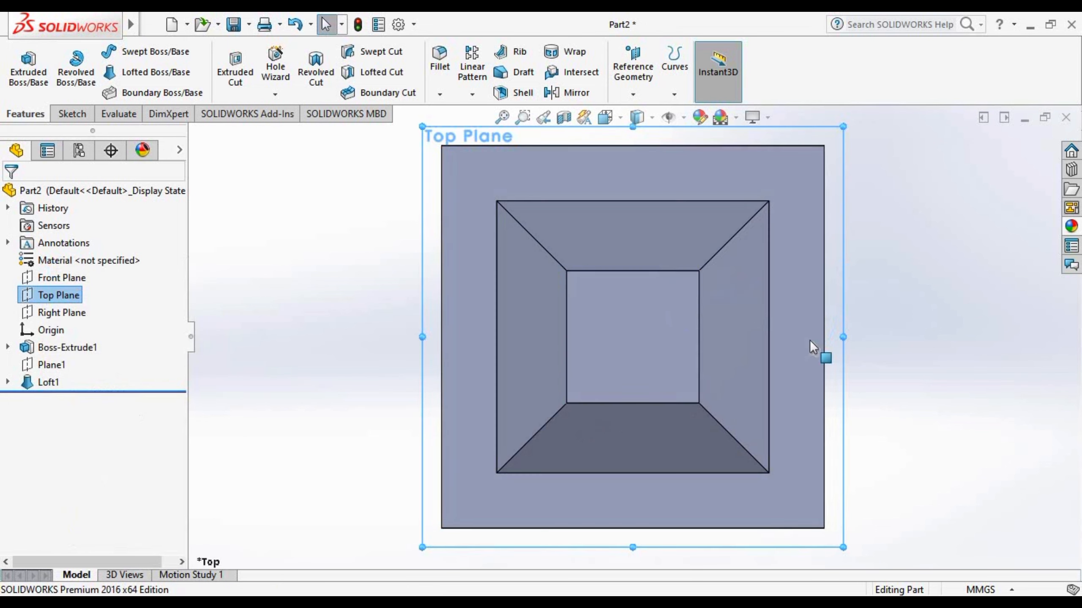
pyautogui.click(891, 314)
pyautogui.click(630, 338)
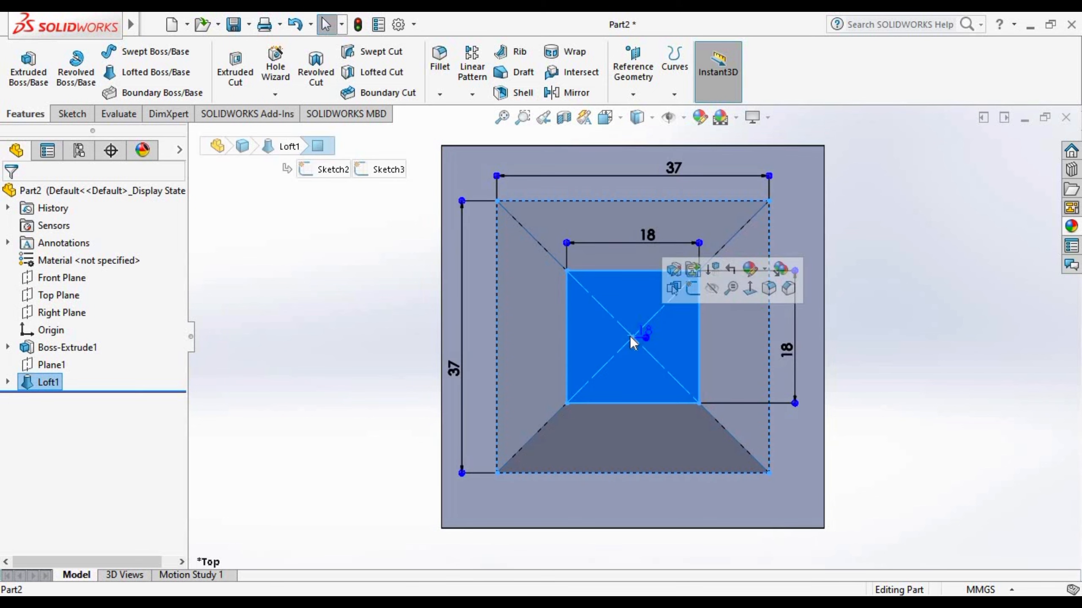
pyautogui.click(78, 113)
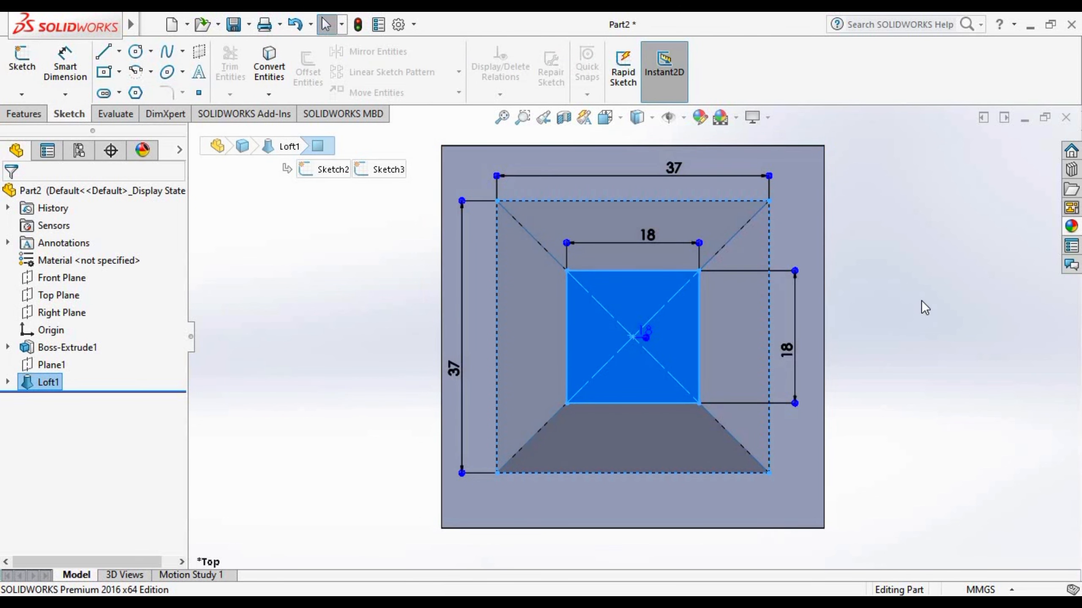
pyautogui.click(921, 300)
pyautogui.click(625, 351)
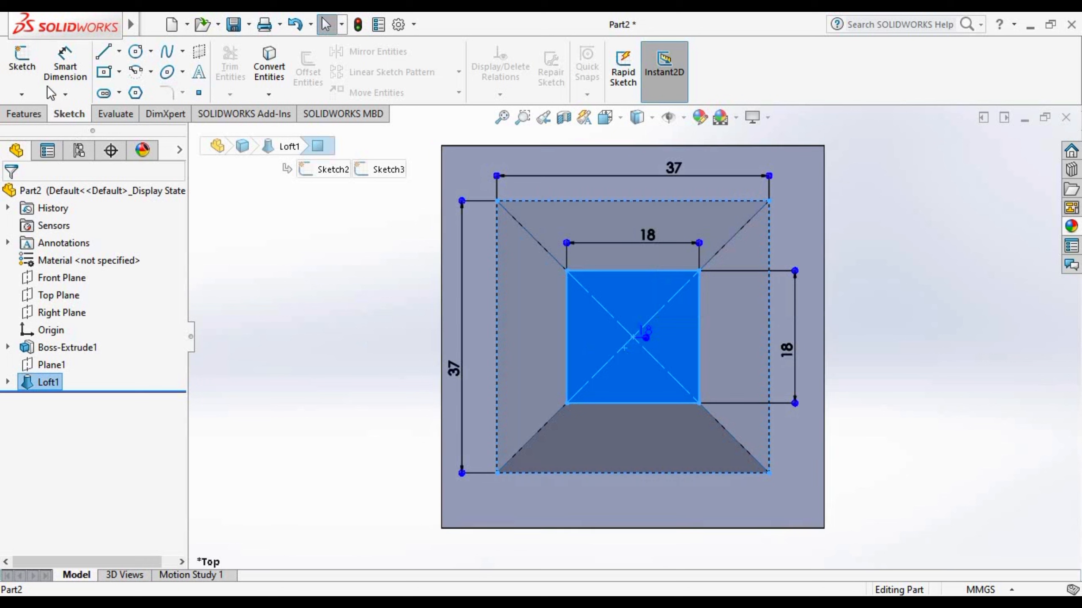
pyautogui.click(23, 68)
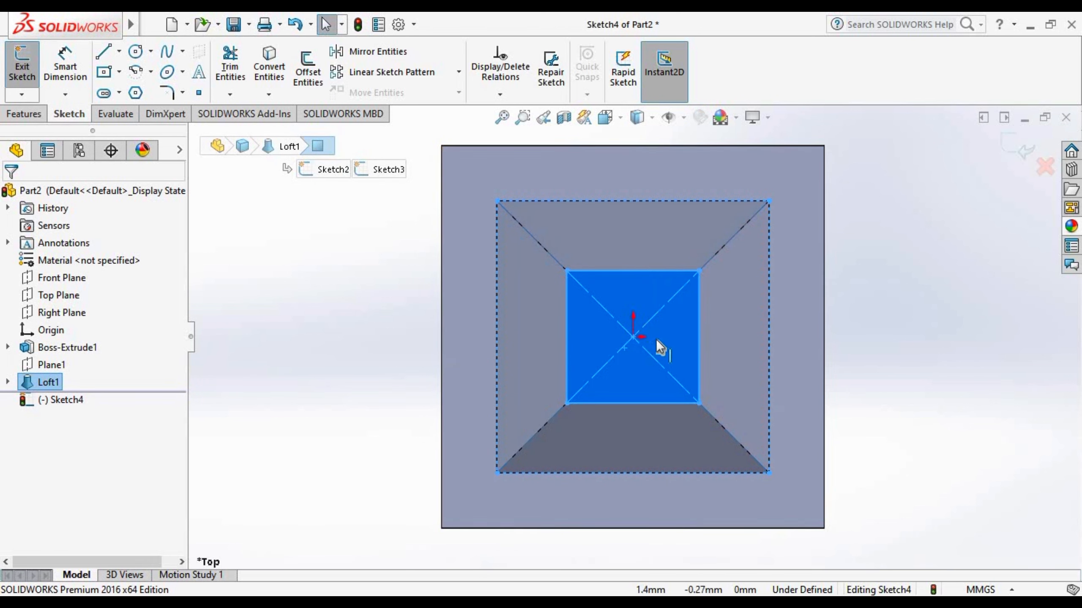
# - Convert the edges of the loft's top face into sketch entities
pyautogui.click(911, 328)
pyautogui.click(674, 338)
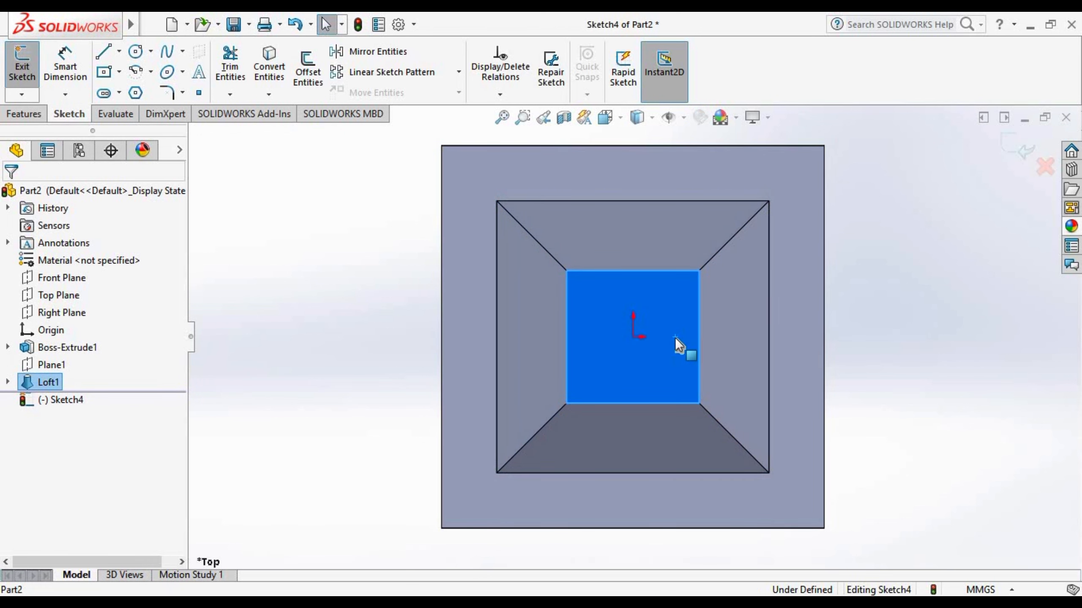
pyautogui.click(311, 79)
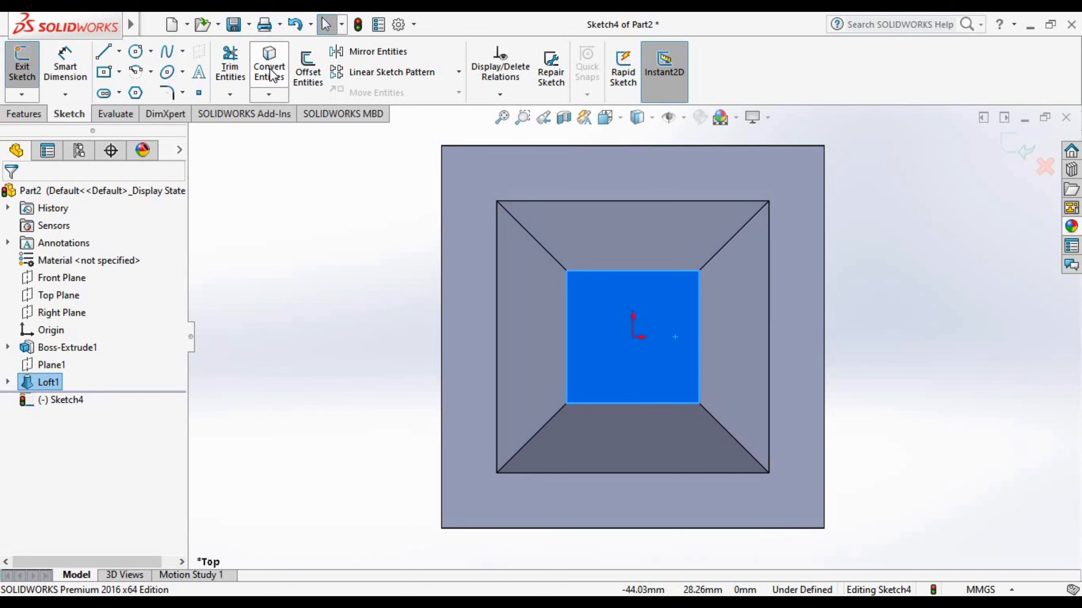
pyautogui.click(270, 68)
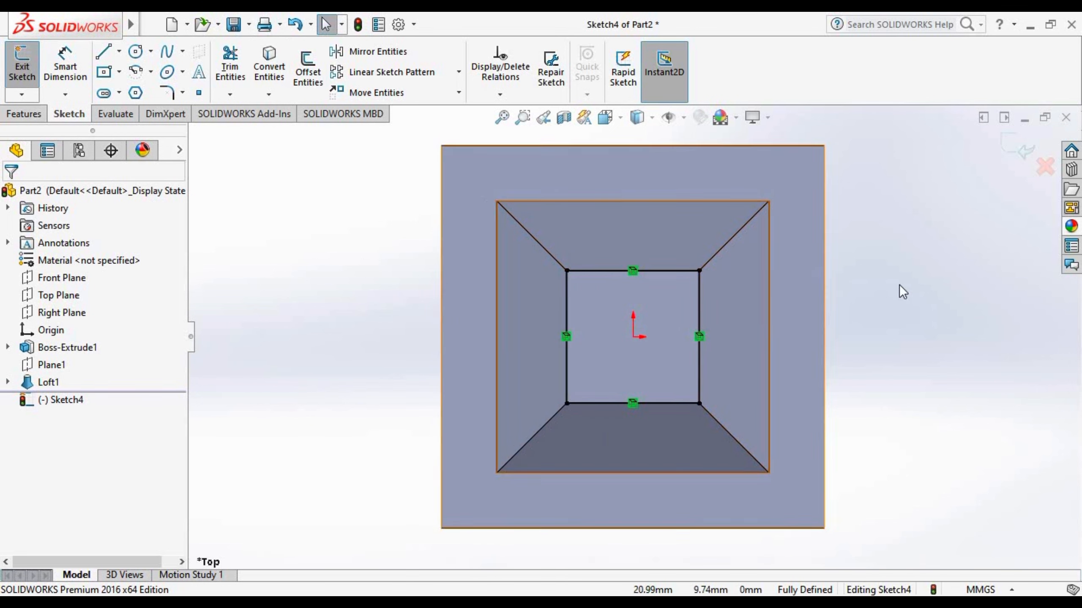
# - Extrude the converted square 8 mm upward as a blind boss merged with the body
pyautogui.moveTo(903, 219); pyautogui.dragTo(861, 127, button='middle')
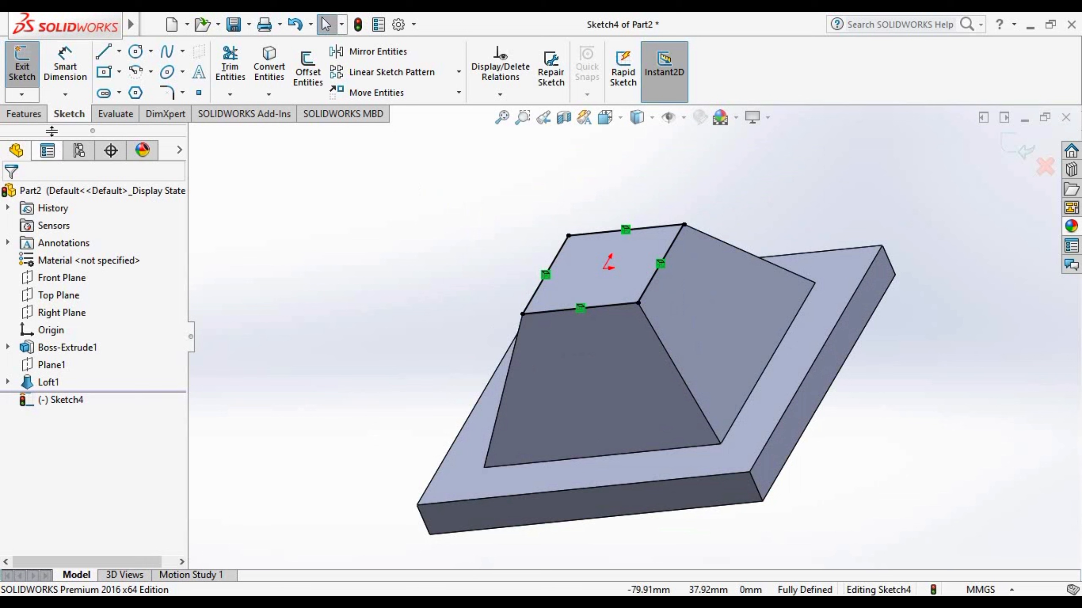
pyautogui.click(30, 116)
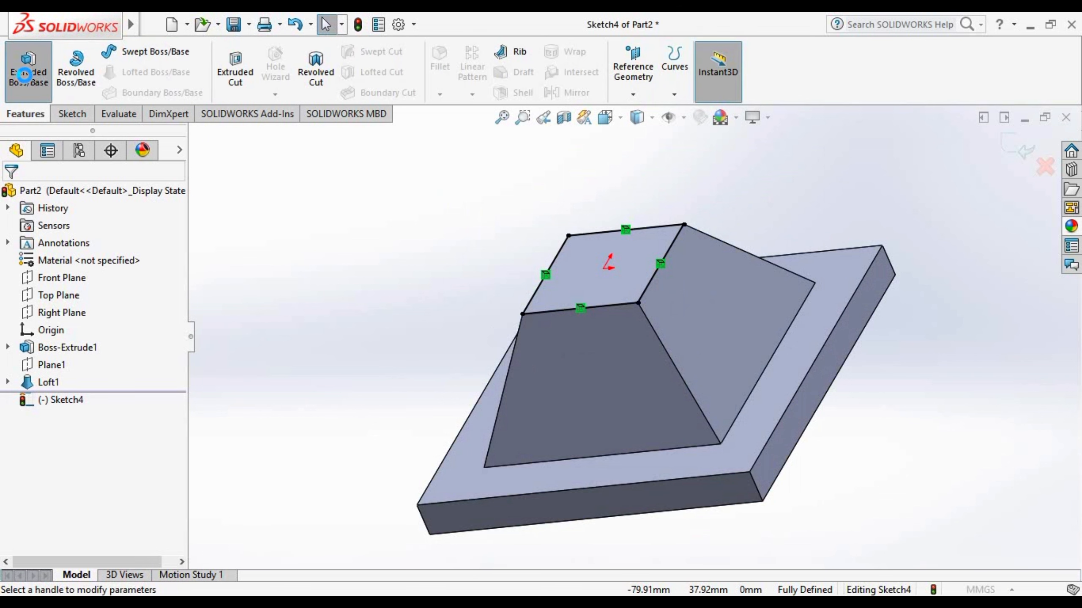
pyautogui.click(26, 75)
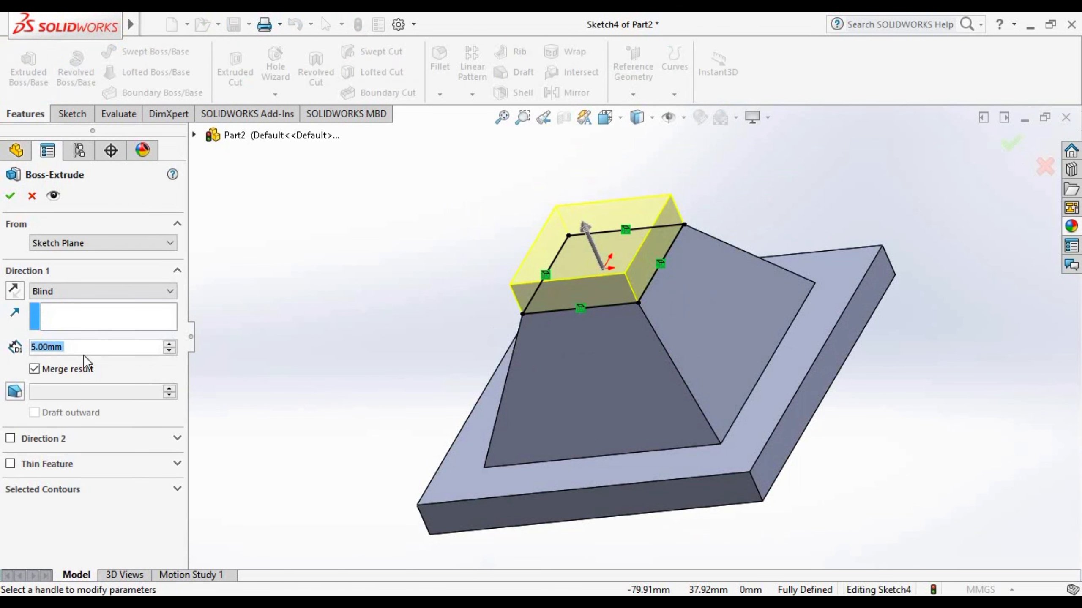
pyautogui.write('8')
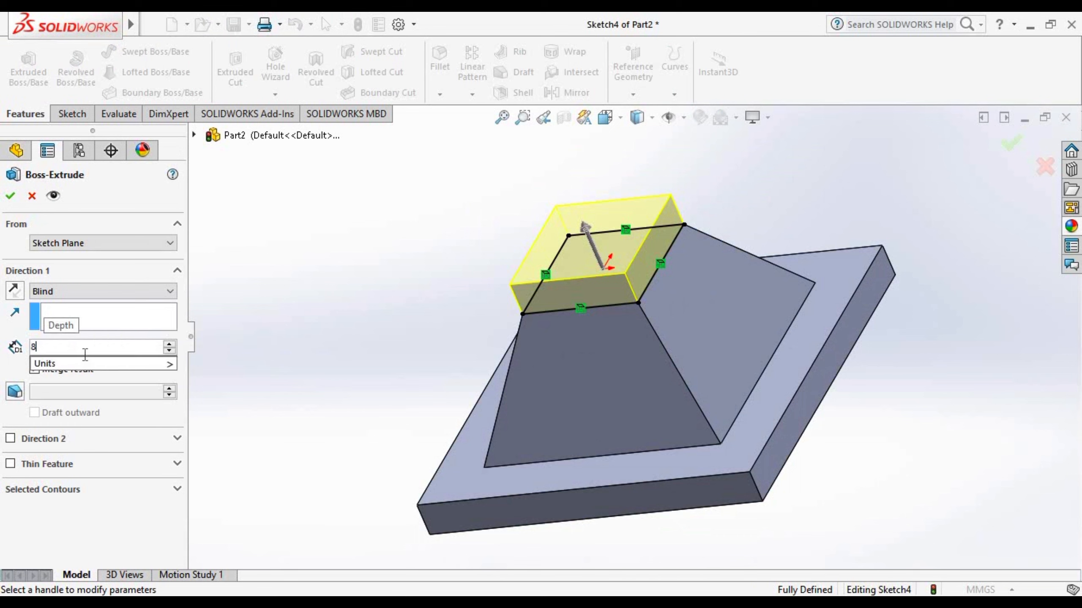
pyautogui.press('Return')
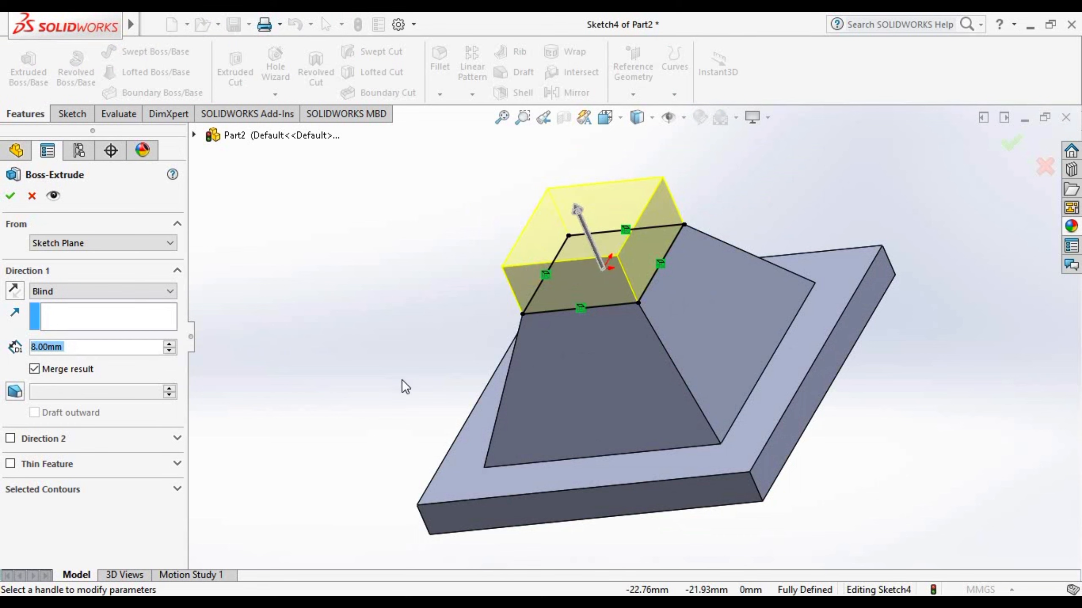
pyautogui.click(4, 202)
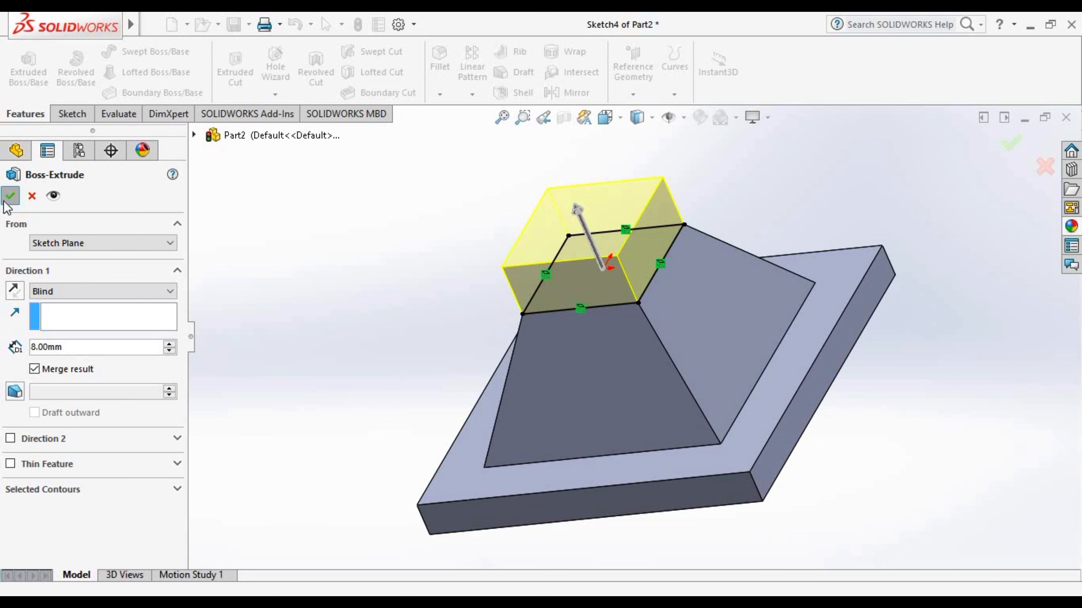
pyautogui.click(862, 217)
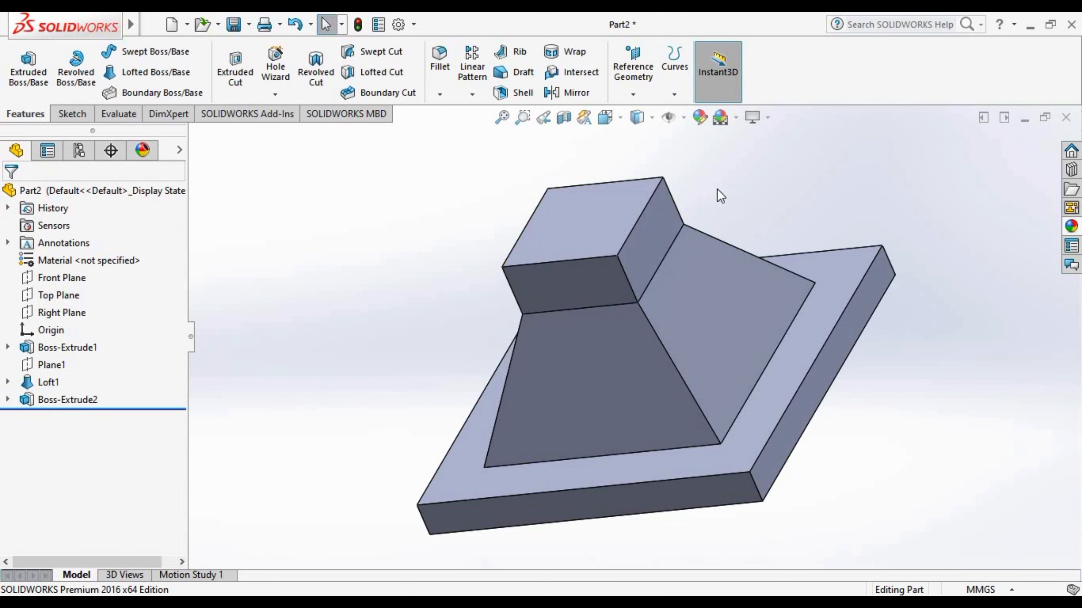
# - Start a sketch on the top face of the upper block
pyautogui.moveTo(943, 212); pyautogui.dragTo(404, 221, button='middle')
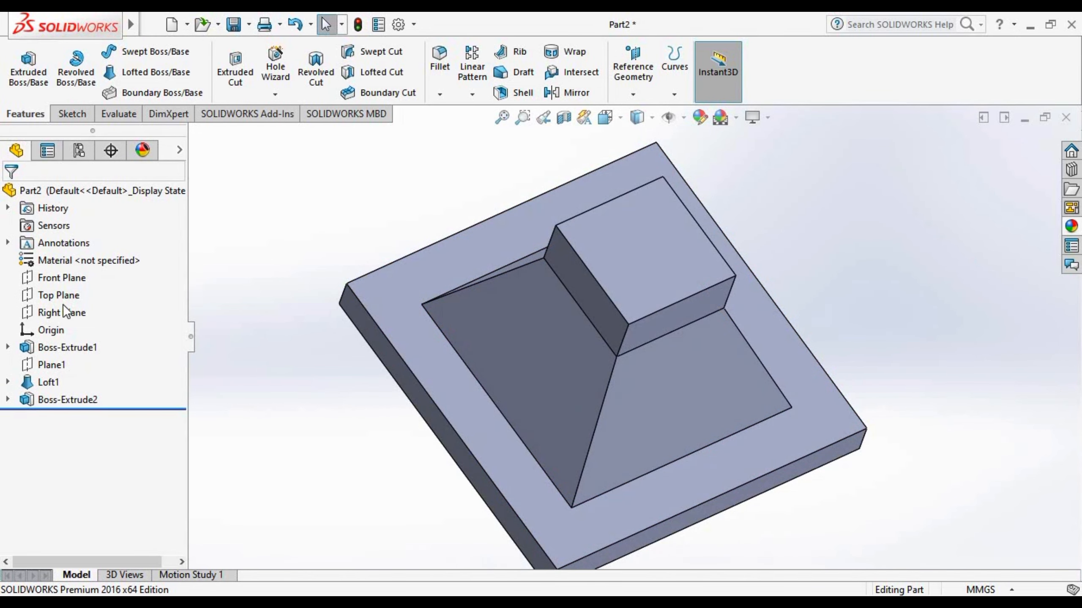
pyautogui.click(63, 279)
pyautogui.rightClick(68, 277)
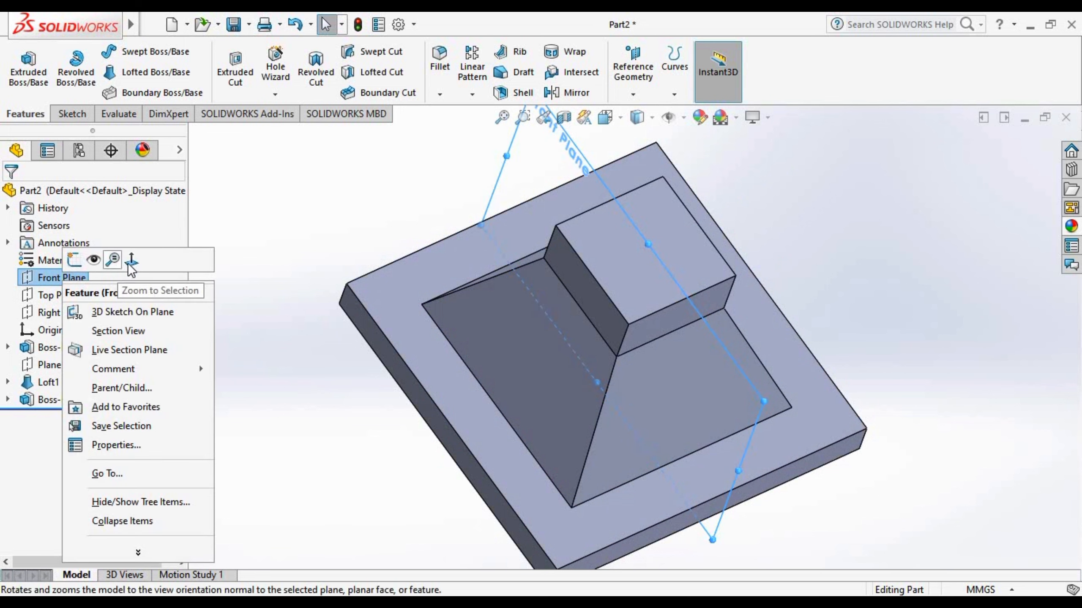
pyautogui.click(121, 260)
pyautogui.click(985, 254)
pyautogui.moveTo(984, 264); pyautogui.dragTo(860, 383, button='middle')
pyautogui.click(629, 197)
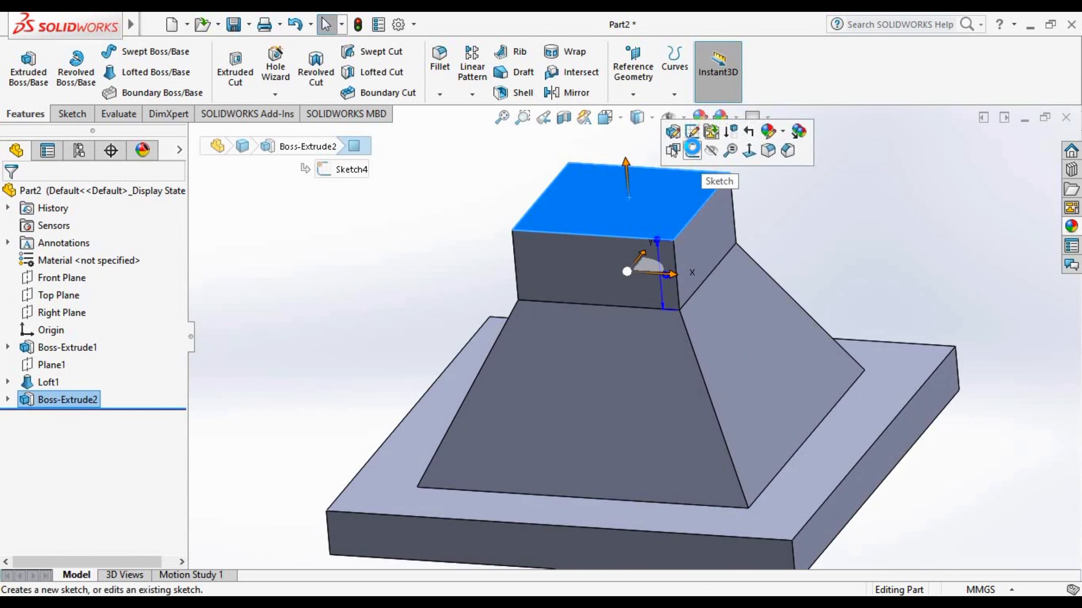
pyautogui.click(694, 164)
pyautogui.click(599, 115)
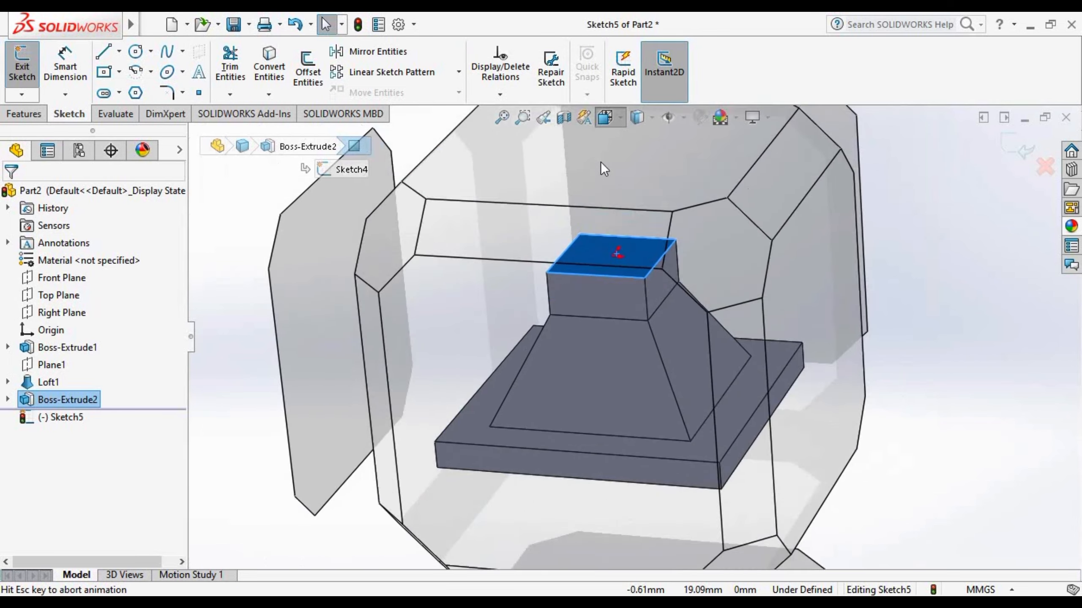
pyautogui.click(574, 251)
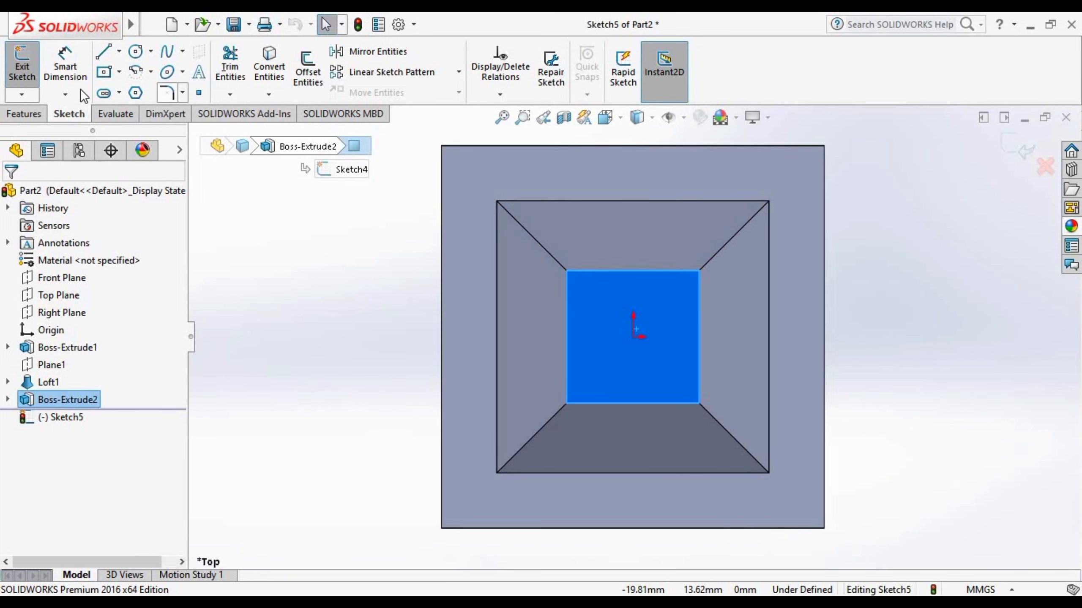
# - Sketch an origin-centred rectangle about 10.5 by 9 mm on the block's top face
pyautogui.click(102, 73)
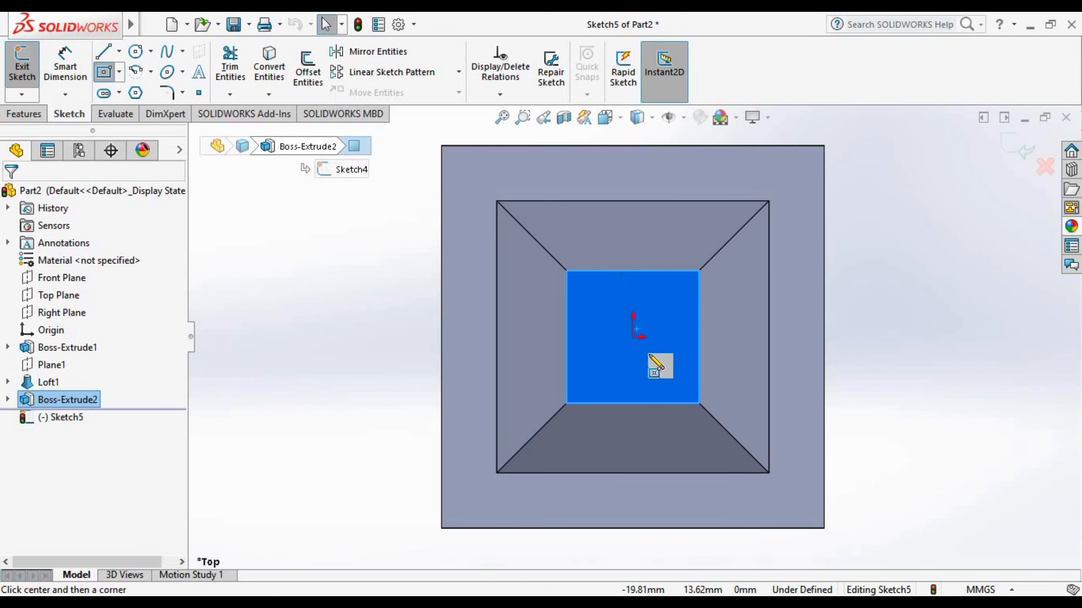
pyautogui.click(633, 337)
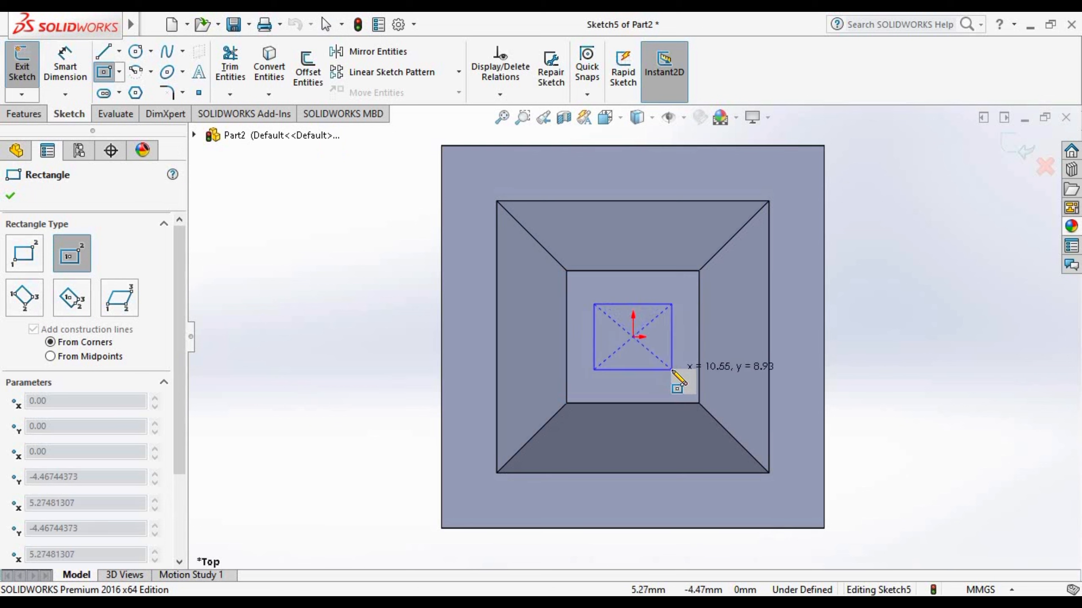
pyautogui.click(672, 370)
pyautogui.press('Escape')
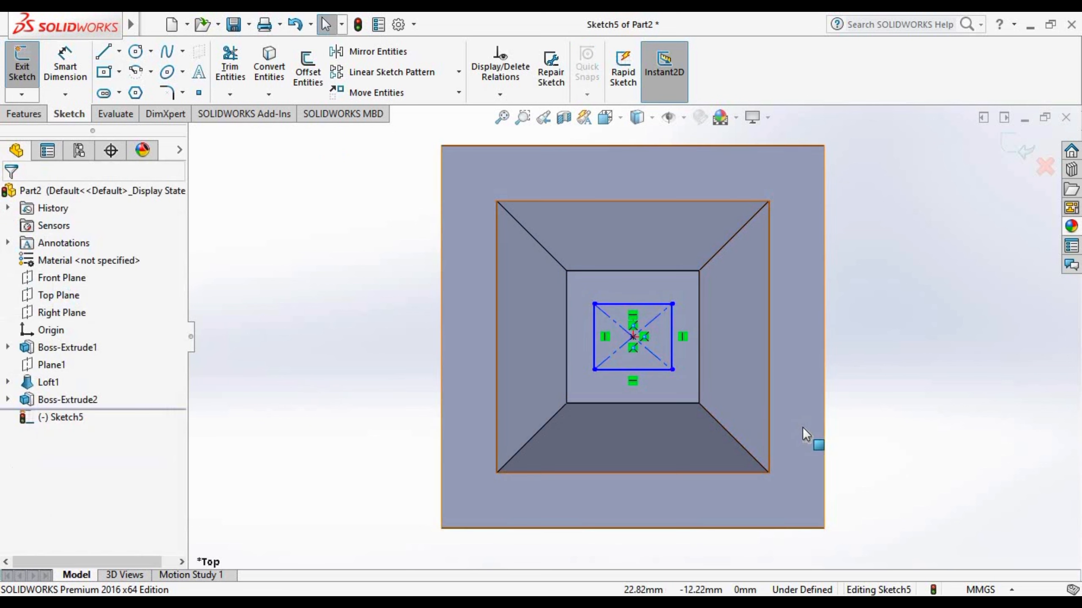
# - Dimension the centred rectangle's width and height at 11 mm each
pyautogui.click(79, 72)
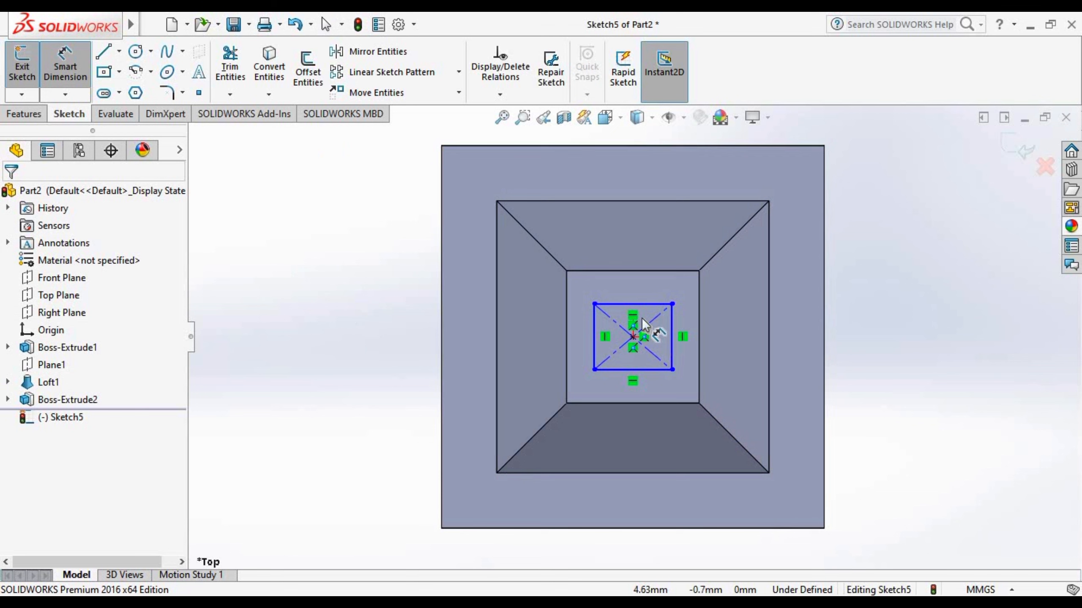
pyautogui.click(639, 305)
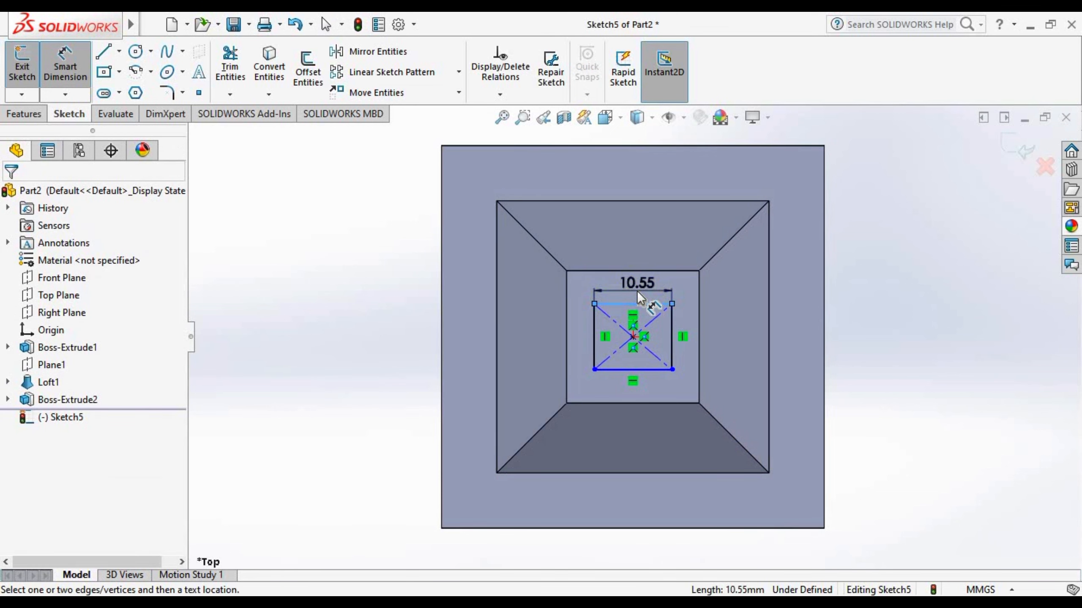
pyautogui.click(637, 291)
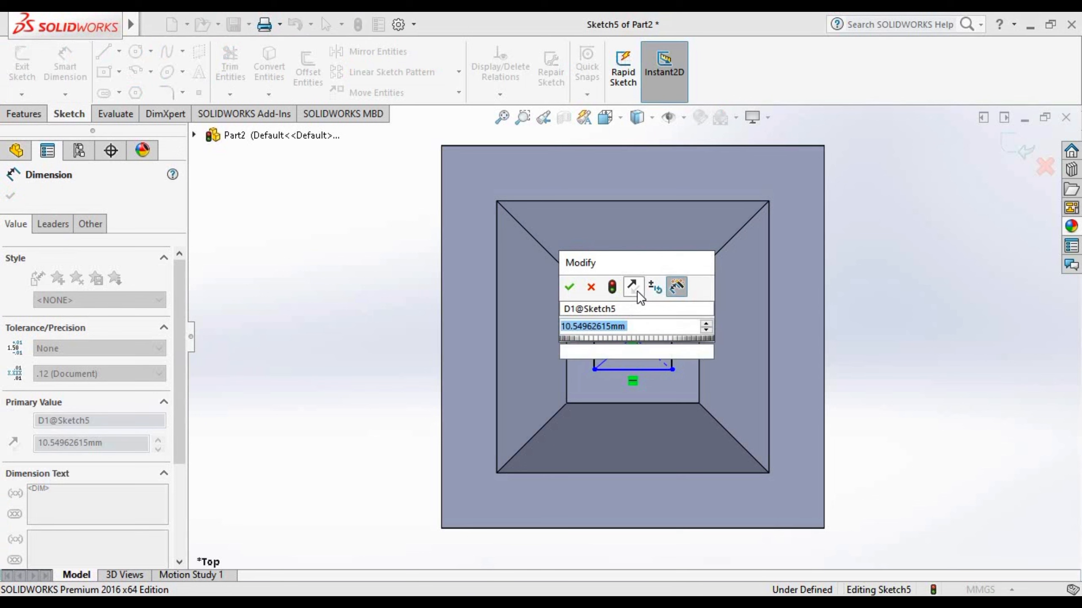
pyautogui.write('11')
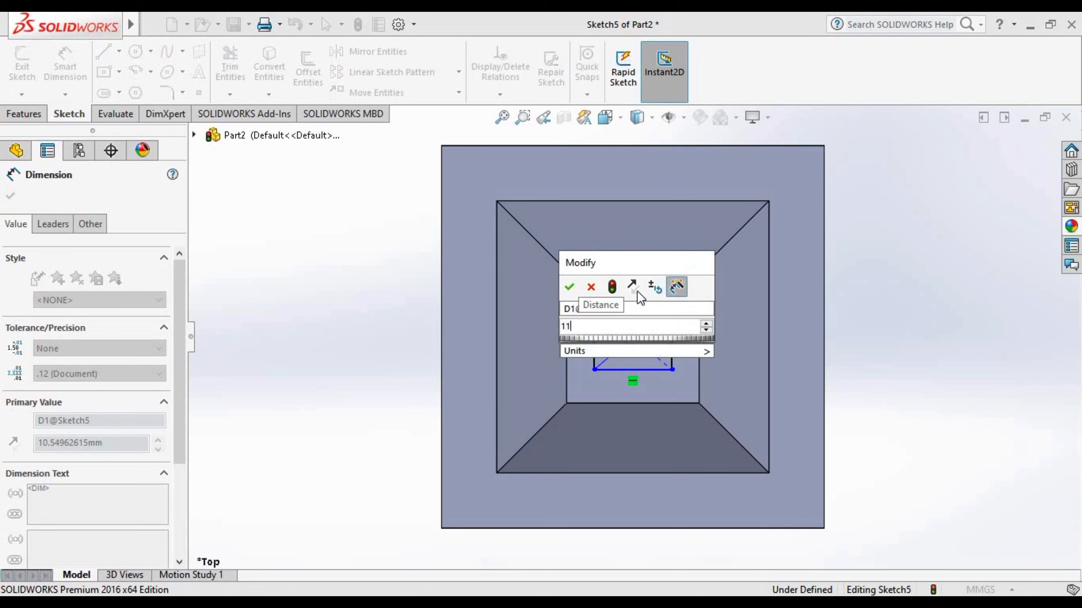
pyautogui.press('Return')
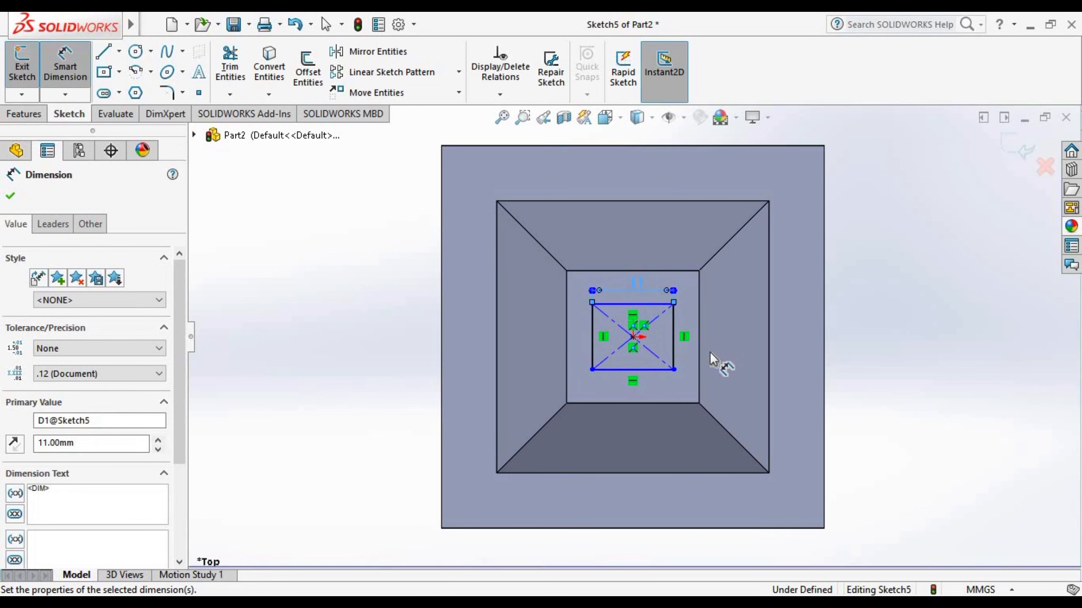
pyautogui.click(674, 341)
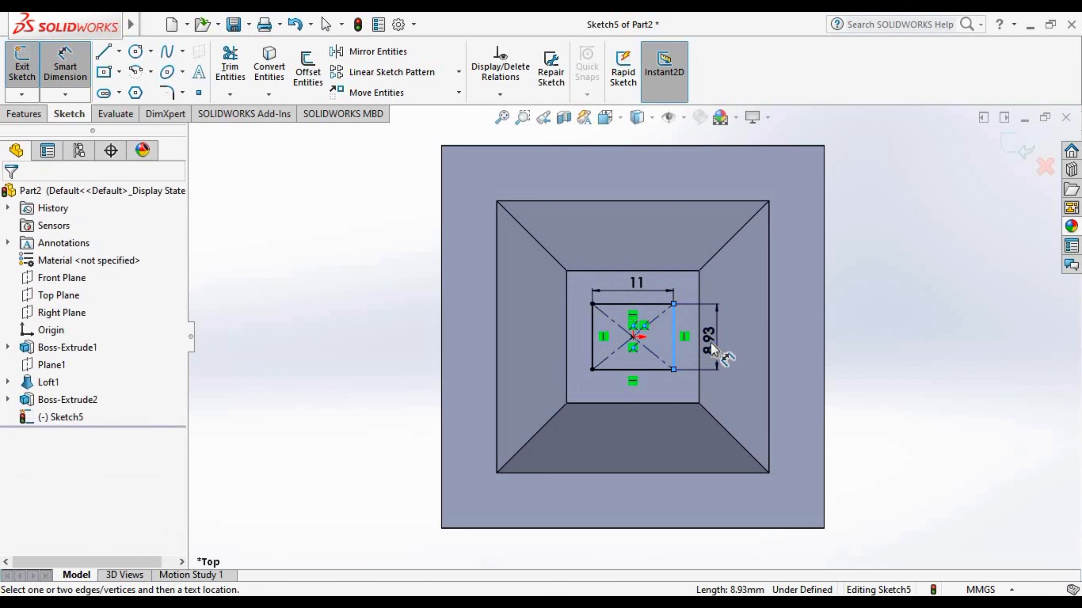
pyautogui.click(711, 344)
pyautogui.write('11')
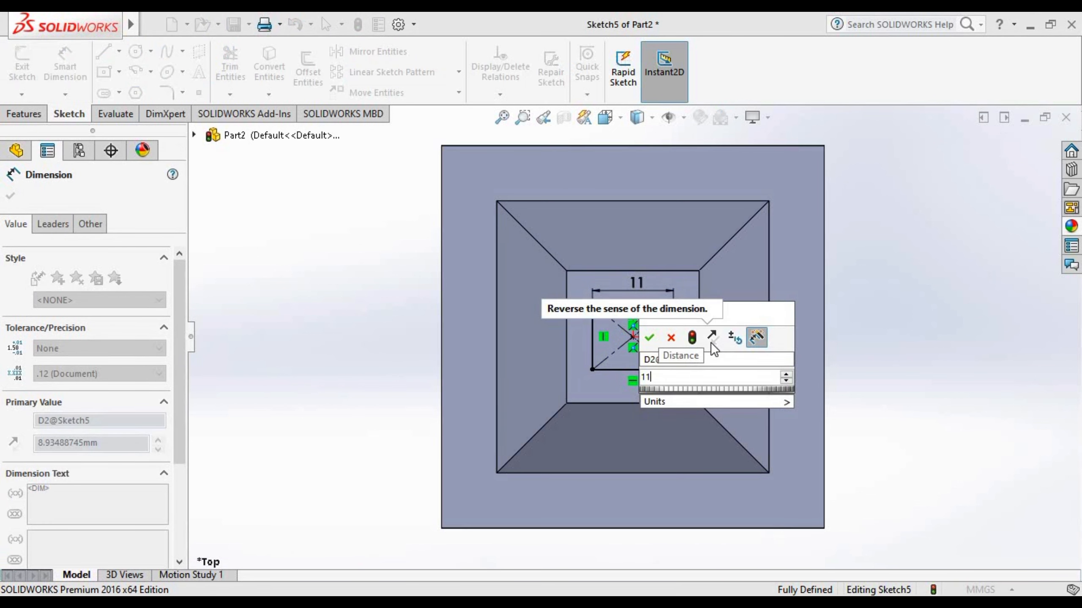
pyautogui.press('Return')
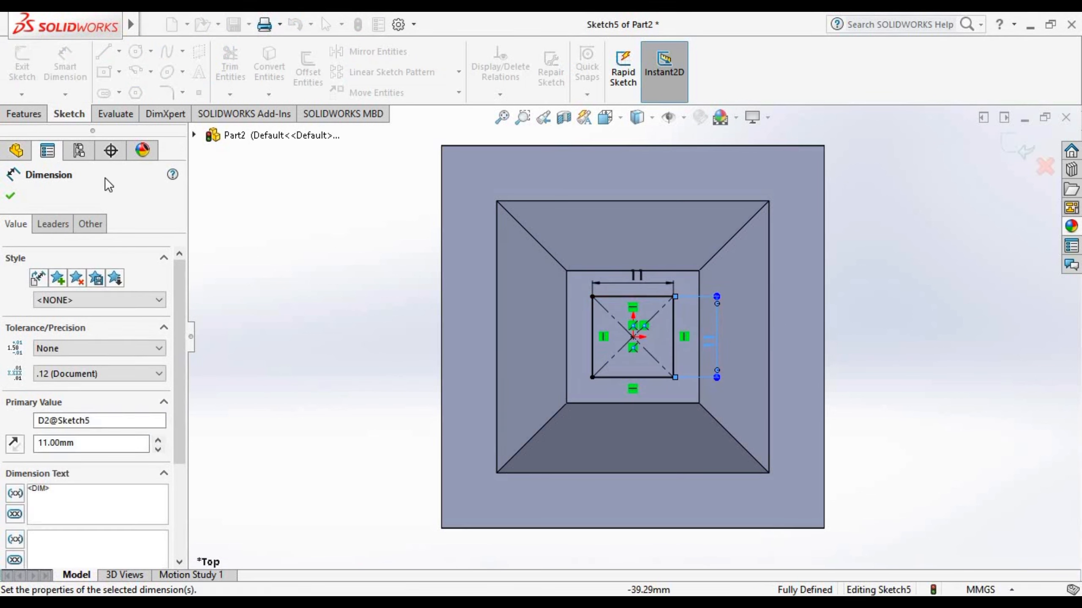
# - Cut-extrude the 11 mm square down into the upper block as a pocket
pyautogui.click(25, 114)
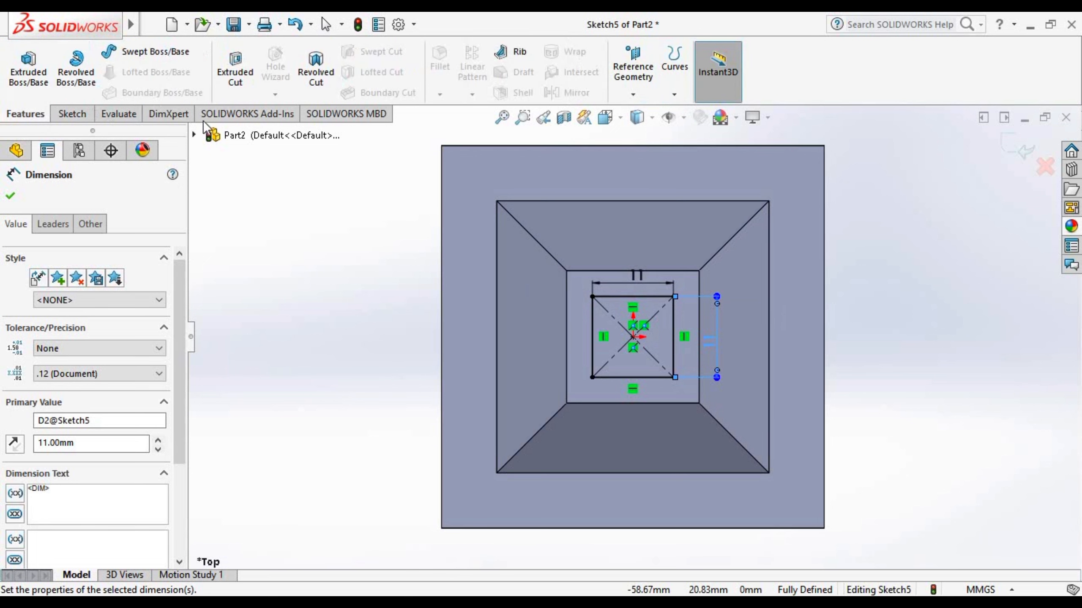
pyautogui.click(244, 73)
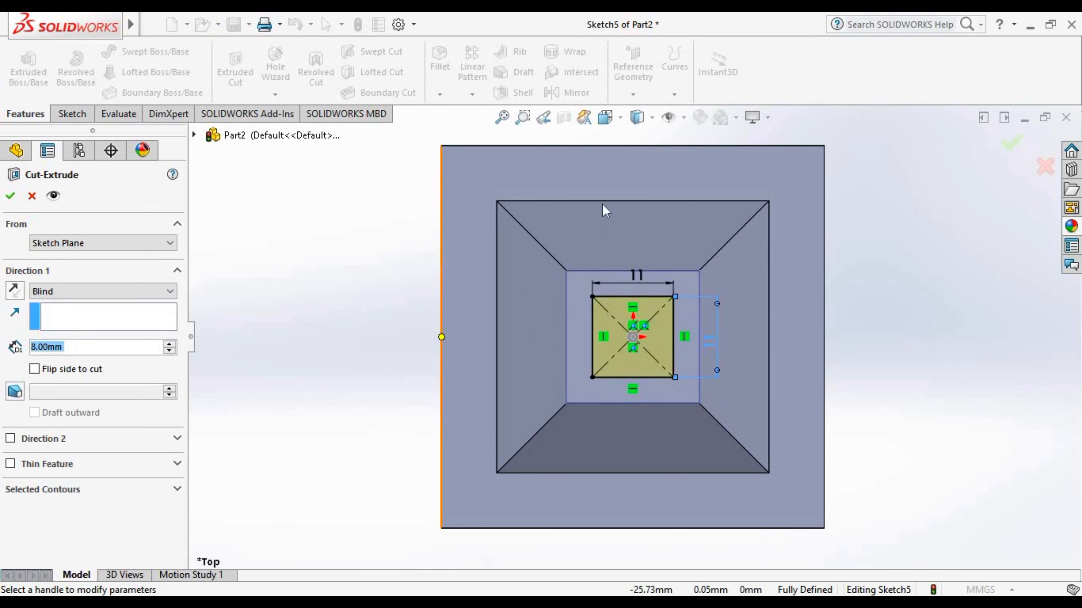
pyautogui.moveTo(918, 297); pyautogui.dragTo(797, 141, button='middle')
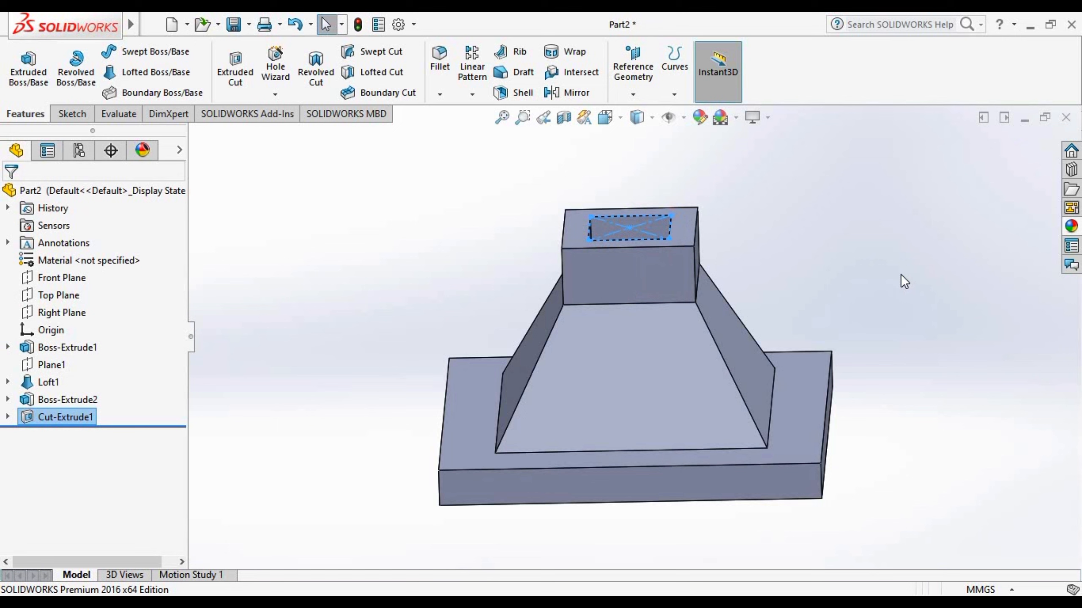
# - Show the pedestal from the front and in isometric orientation, and switch the scene to a plain white background
pyautogui.moveTo(901, 275); pyautogui.dragTo(950, 264, button='middle')
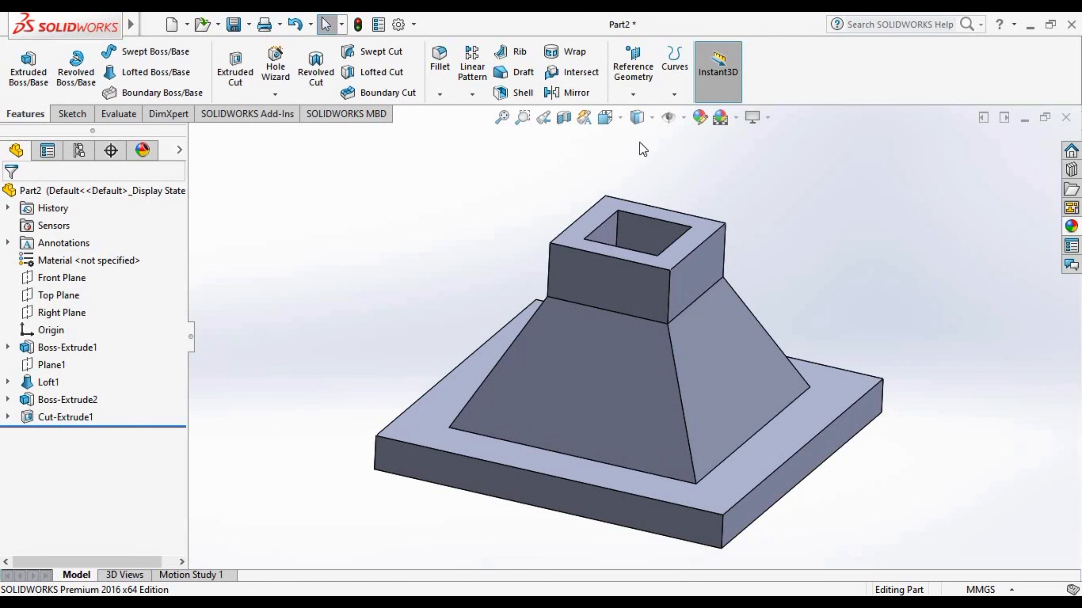
pyautogui.rightClick(60, 279)
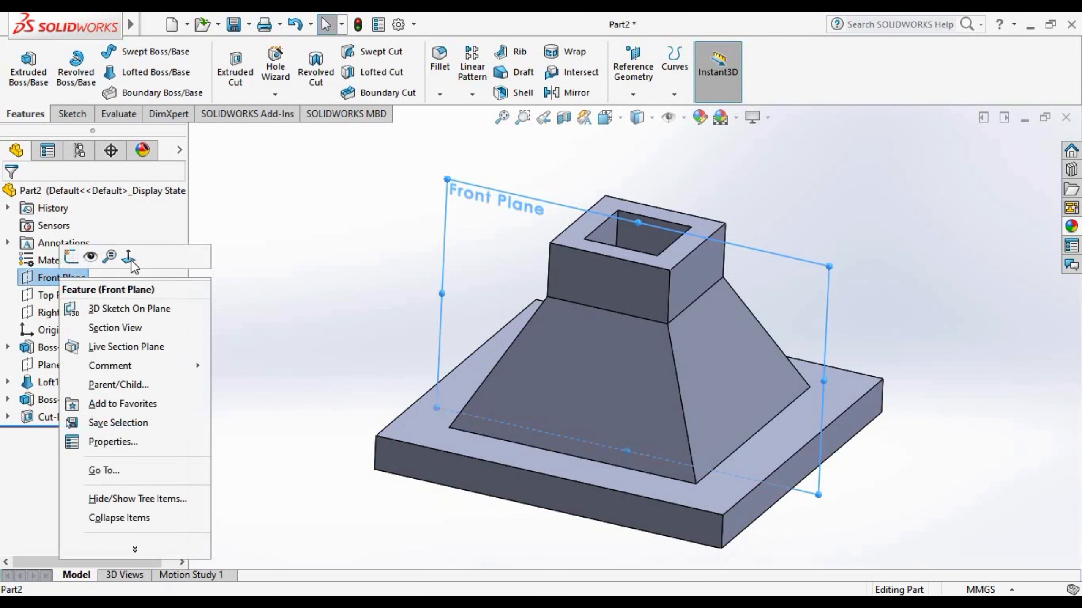
pyautogui.click(693, 142)
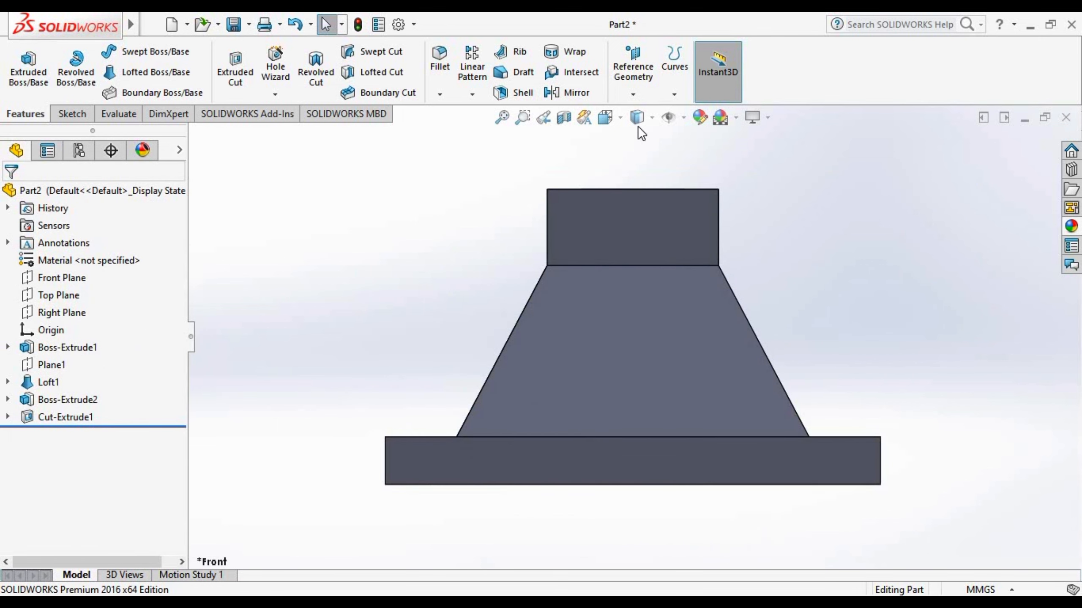
pyautogui.click(614, 117)
pyautogui.click(517, 232)
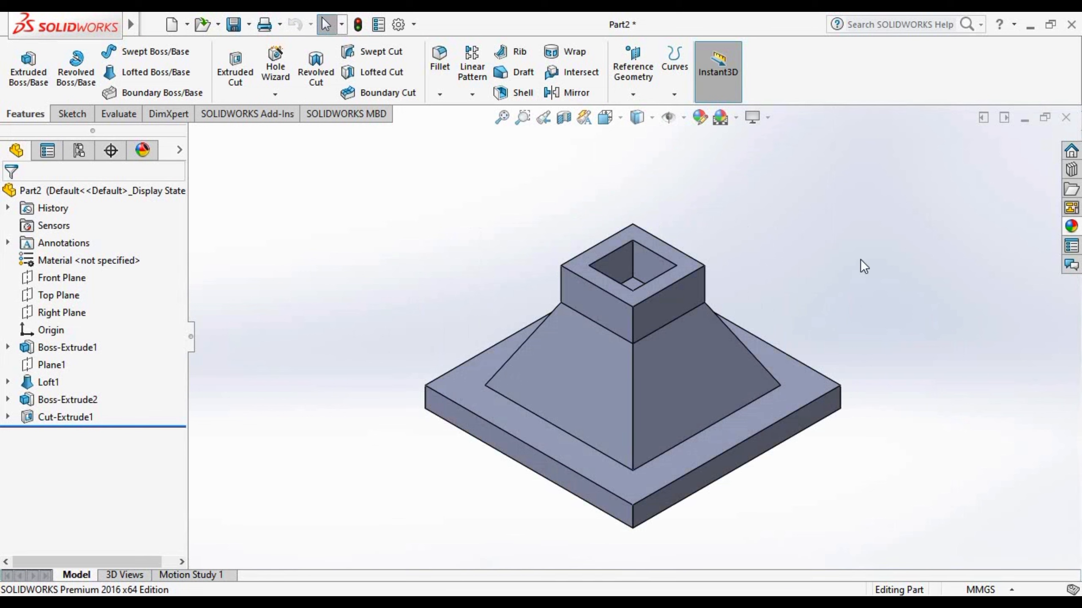
pyautogui.click(734, 120)
pyautogui.click(746, 158)
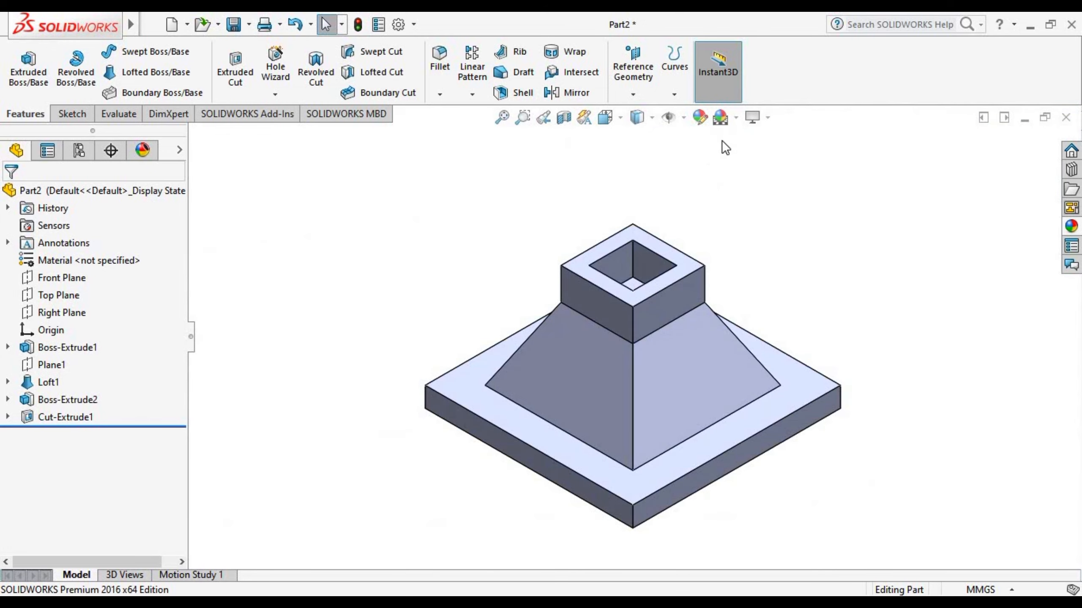
# - Apply a light green colour from the standard swatches to the whole part
pyautogui.click(73, 190)
pyautogui.click(700, 117)
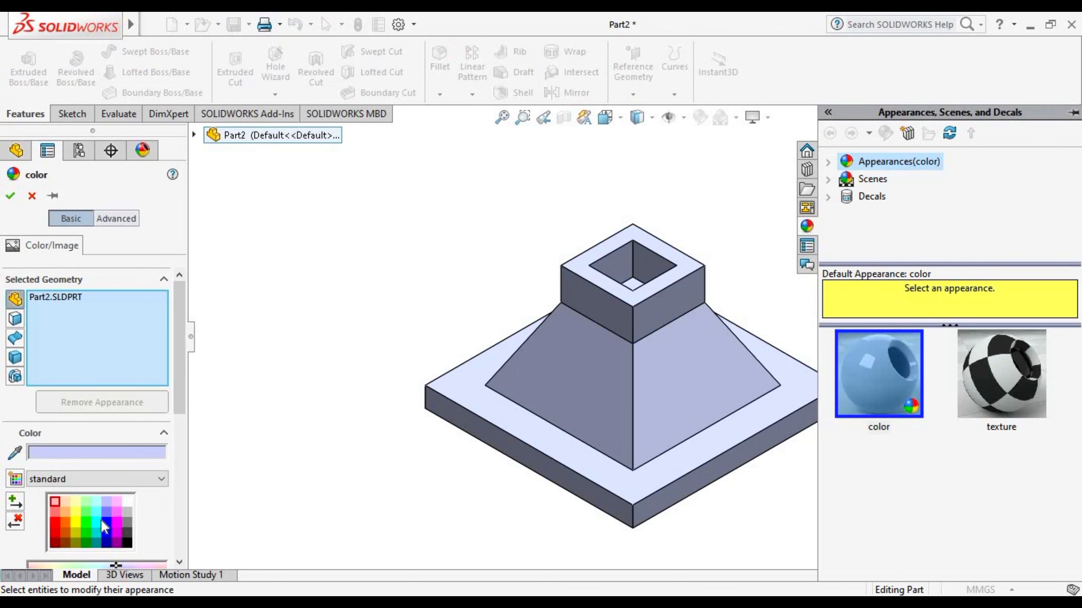
pyautogui.click(85, 514)
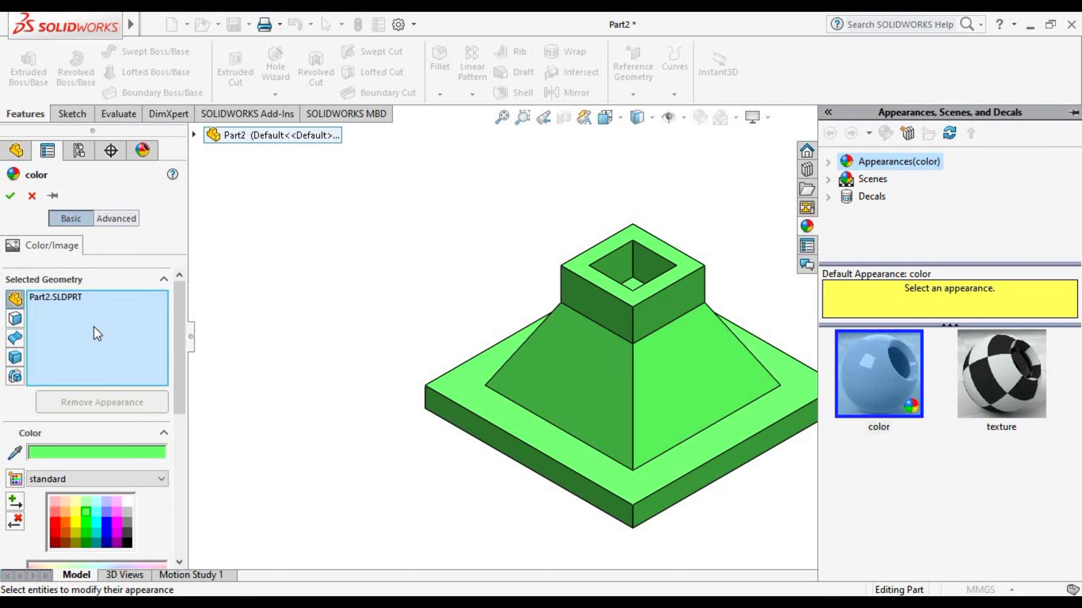
pyautogui.click(11, 195)
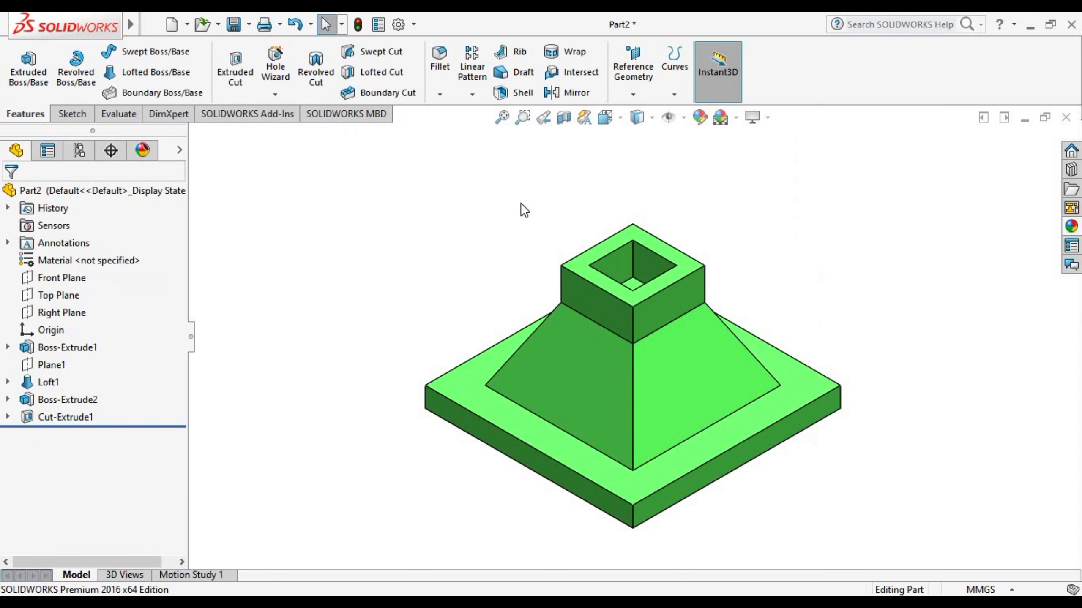